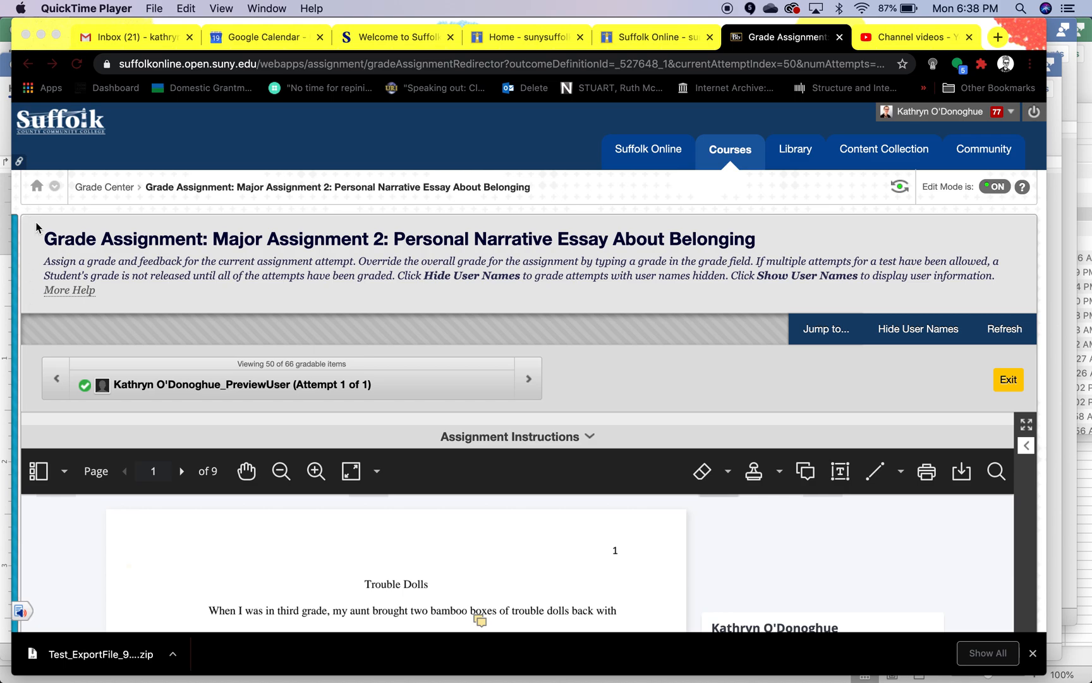
# Show the course menu and look through it down to the Grade Center links under Control Panel
pyautogui.click(28, 260)
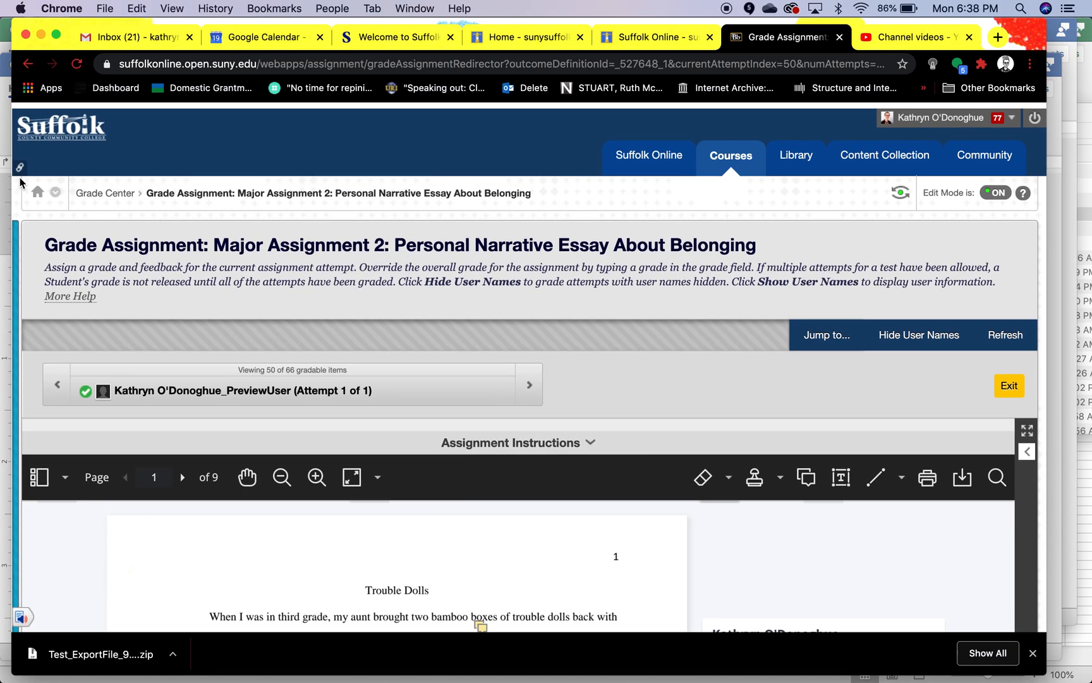
pyautogui.scroll(-5, 202, 213)
pyautogui.scroll(5, 203, 208)
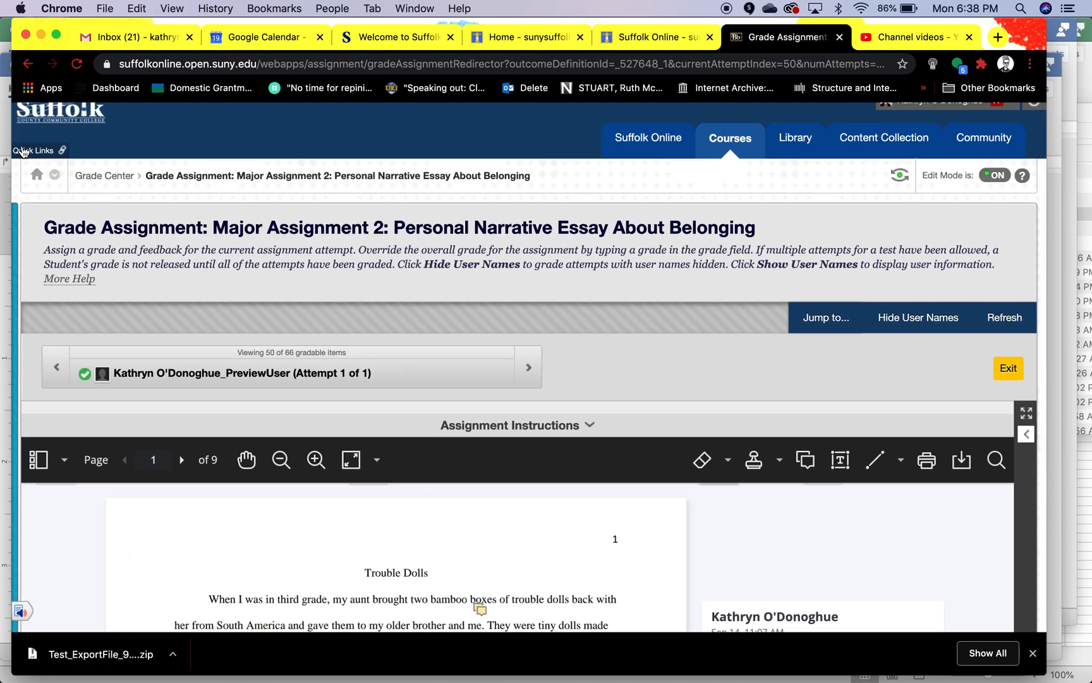
pyautogui.scroll(1, 19, 152)
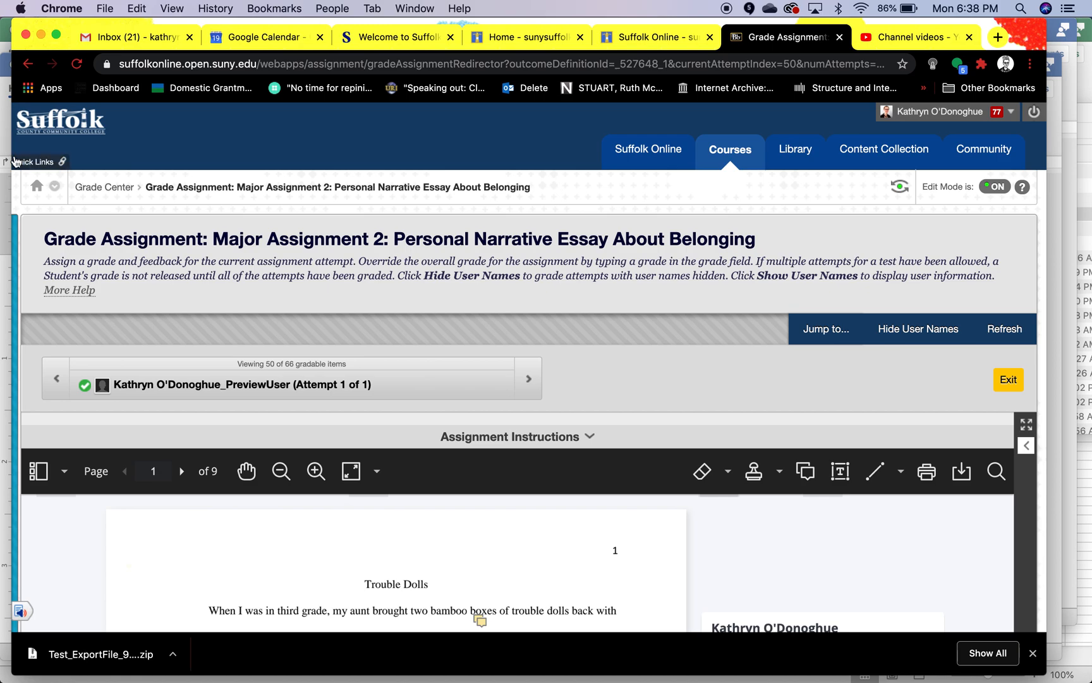
pyautogui.click(25, 381)
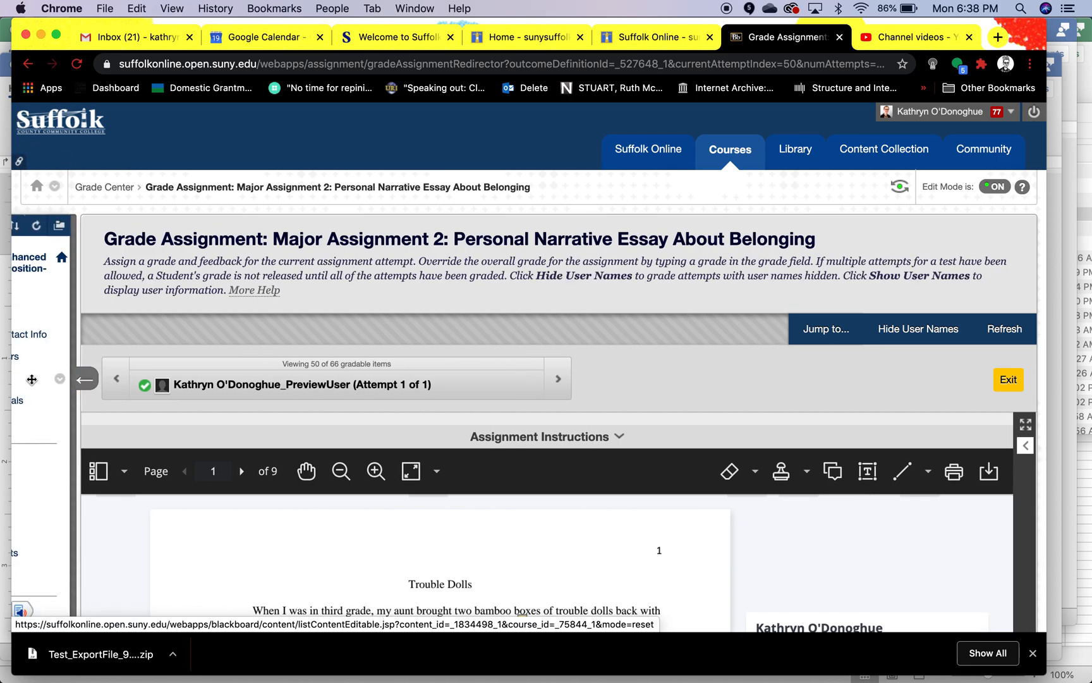
pyautogui.scroll(-2, 63, 415)
pyautogui.scroll(-5, 63, 414)
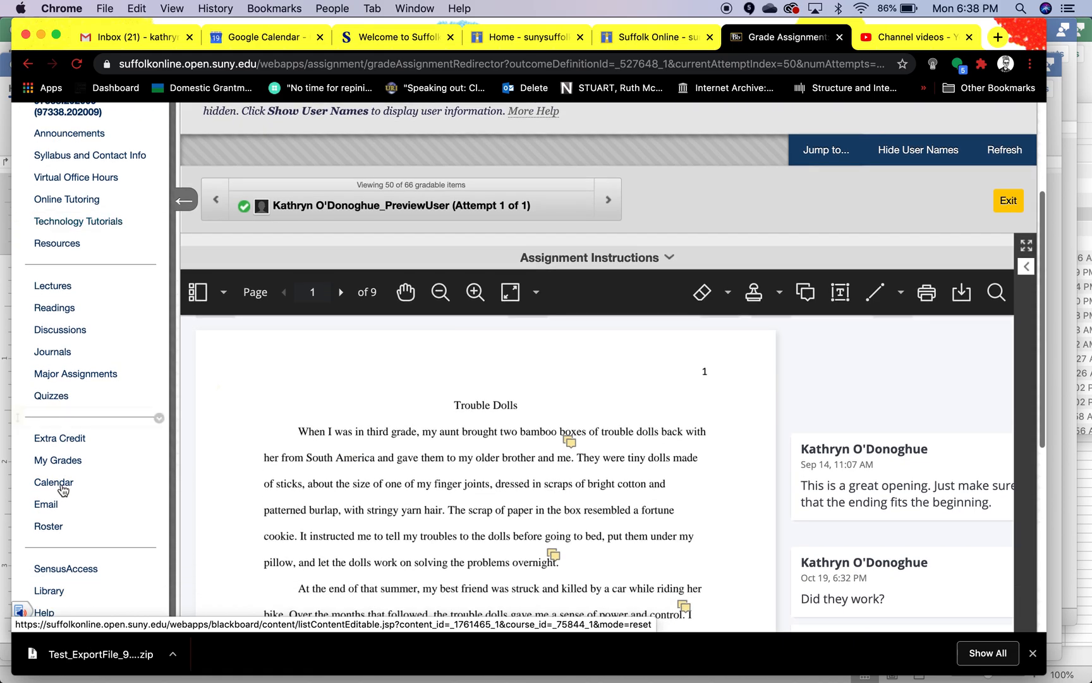
pyautogui.scroll(-3, 62, 490)
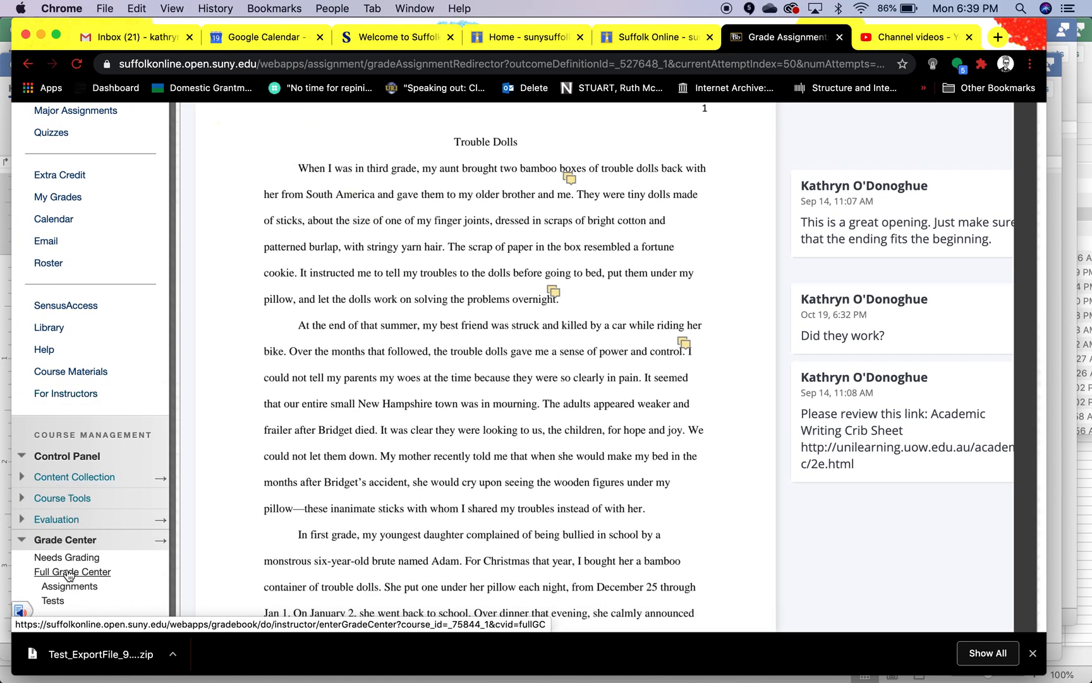
pyautogui.scroll(1, 212, 486)
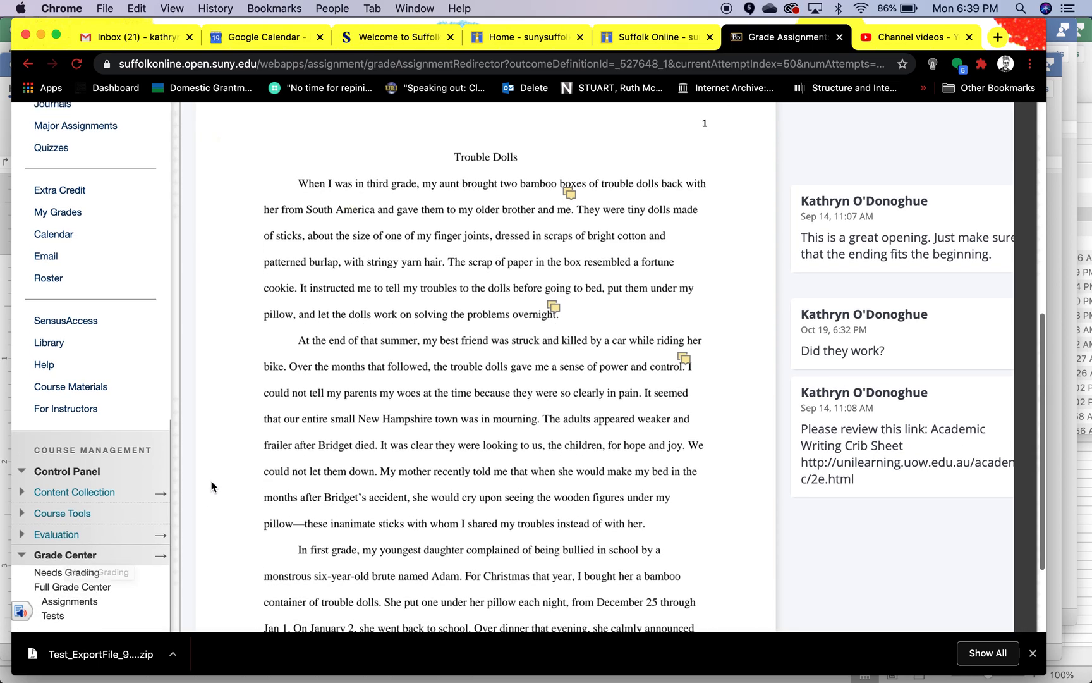
pyautogui.scroll(5, 212, 487)
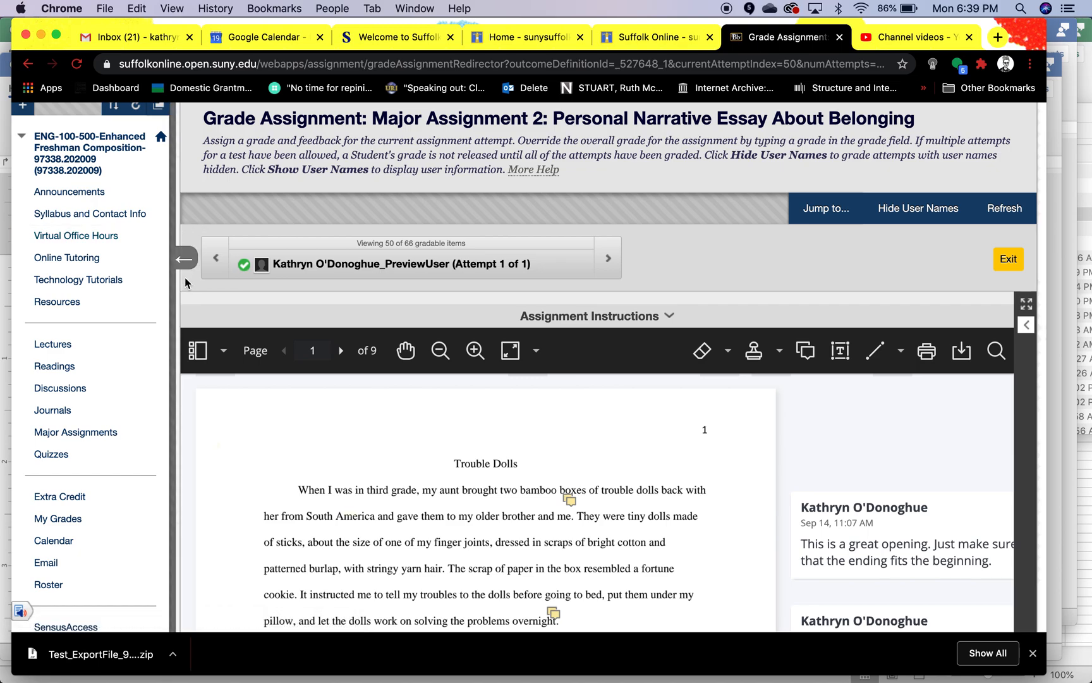
# Hide the course menu, and briefly show the submission's grade and feedback details before collapsing them
pyautogui.click(184, 262)
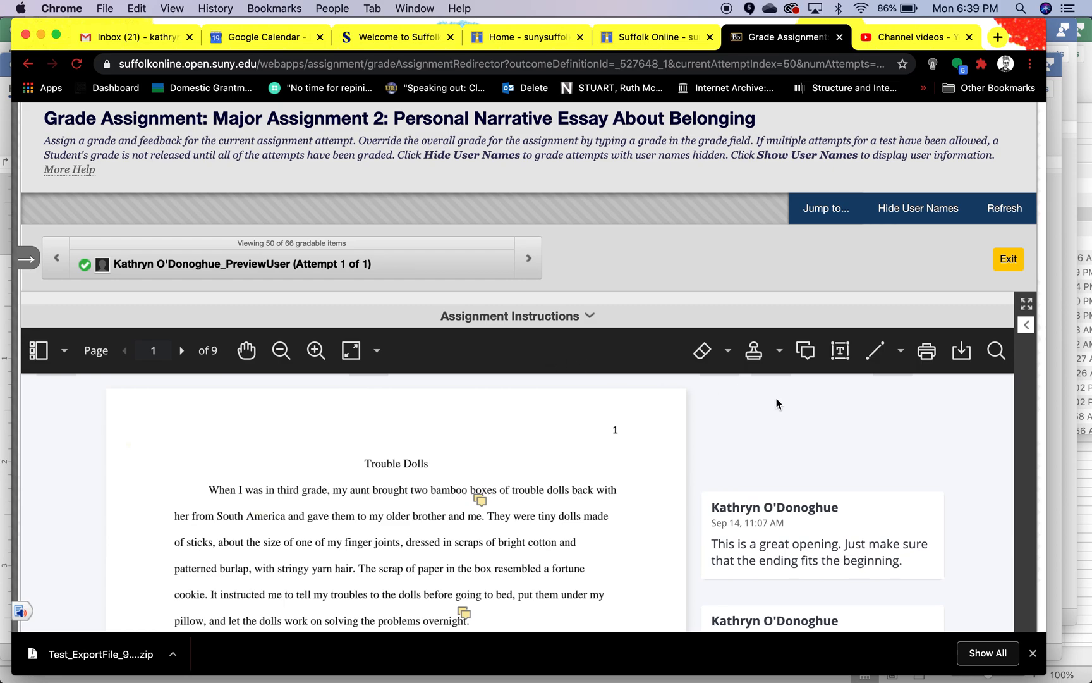
pyautogui.click(1026, 324)
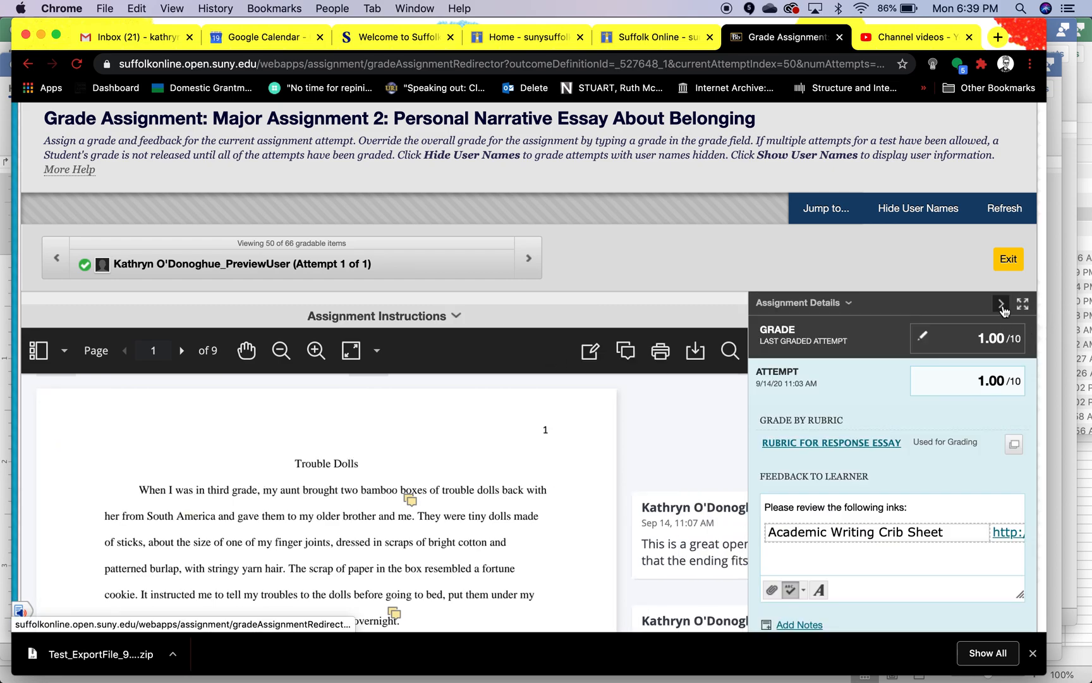
pyautogui.click(1002, 305)
# Draw a red freehand underline beneath "When I was in third grade," at the start of the essay
pyautogui.scroll(-3, 951, 344)
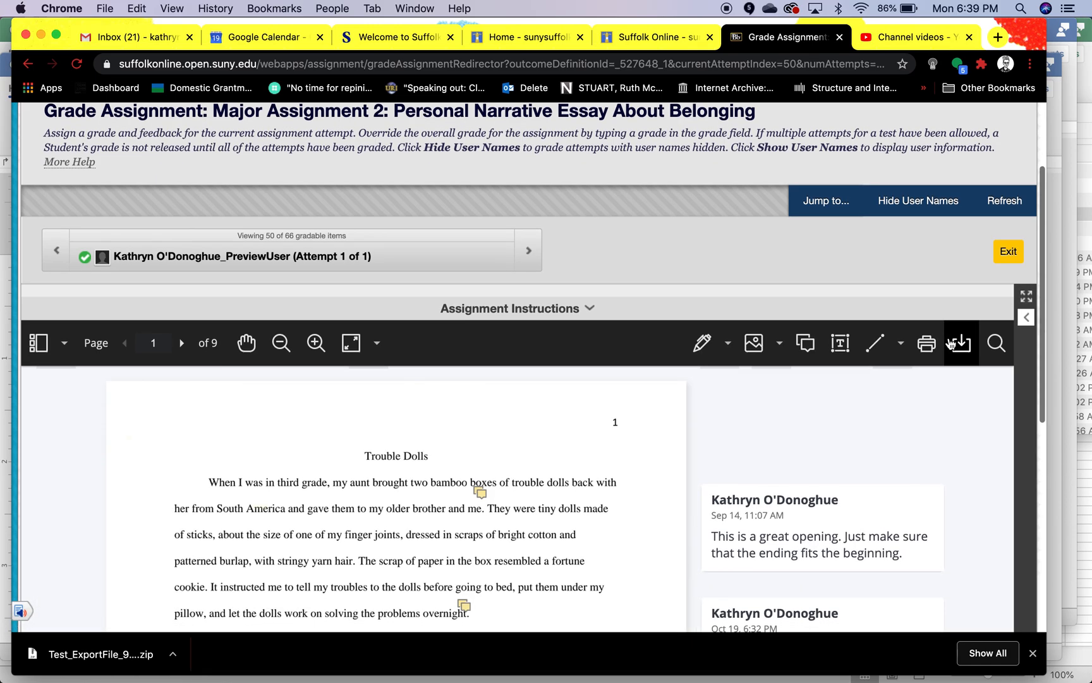
pyautogui.scroll(-2, 951, 344)
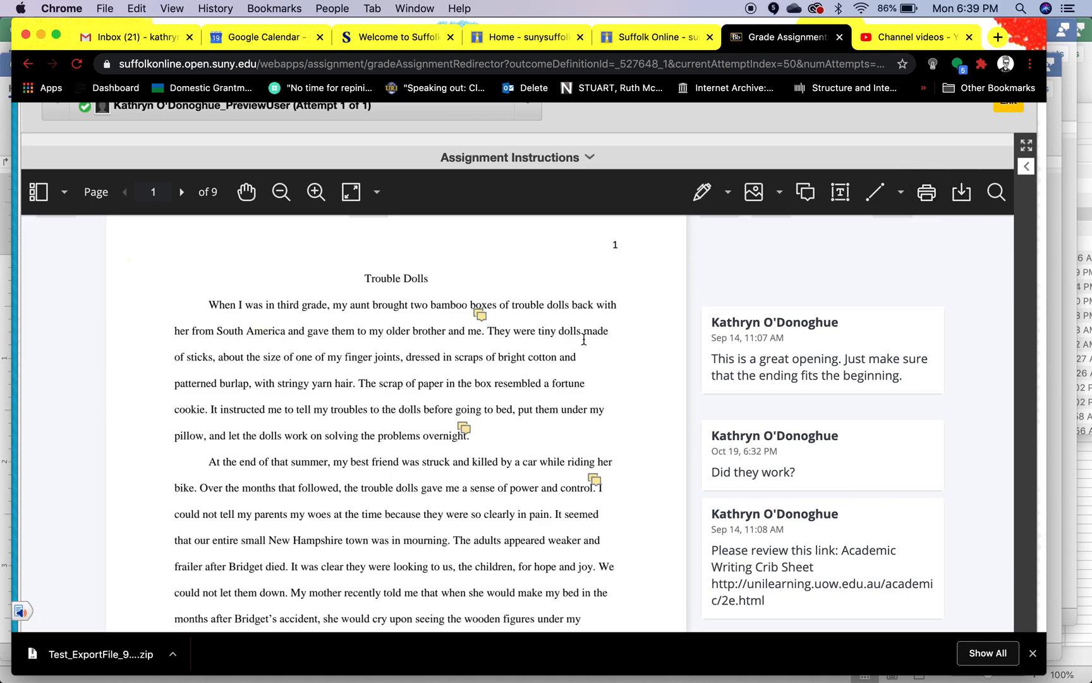
pyautogui.click(714, 196)
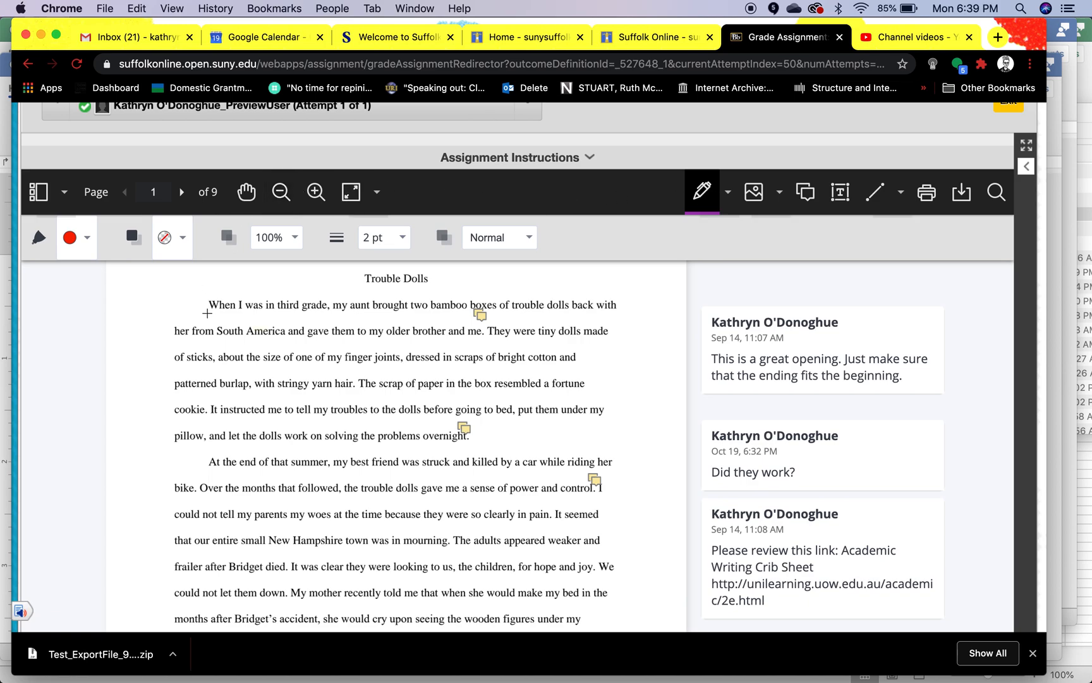
pyautogui.moveTo(276, 315); pyautogui.dragTo(320, 318)
# Add the text annotation "Very specific!" above the underlined opening phrase
pyautogui.click(840, 192)
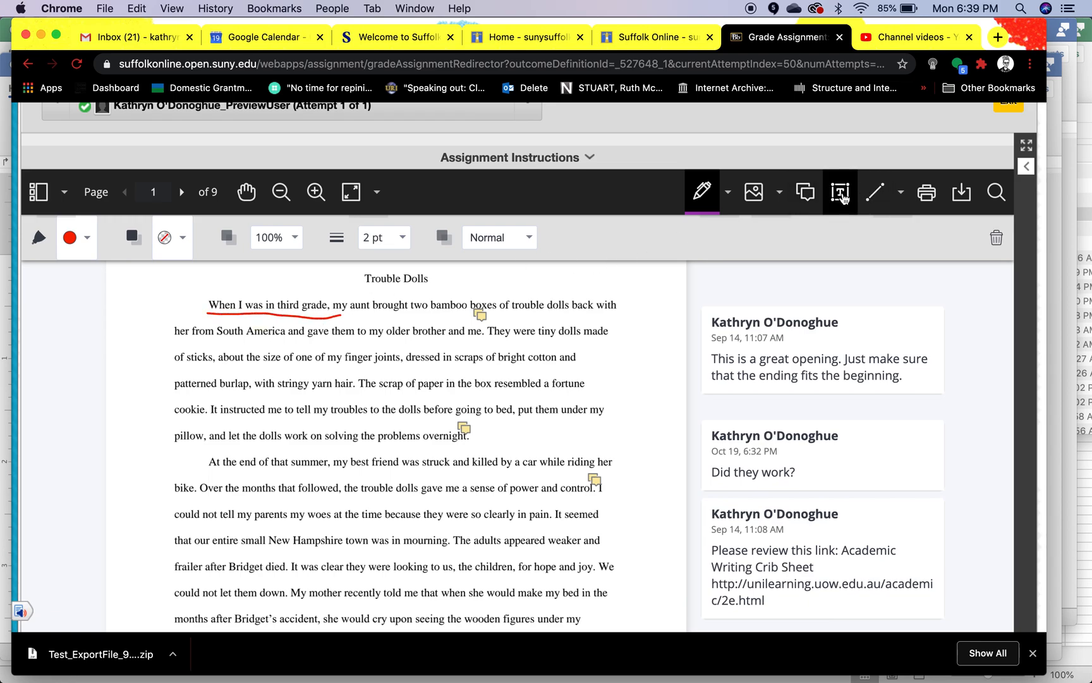
pyautogui.click(251, 280)
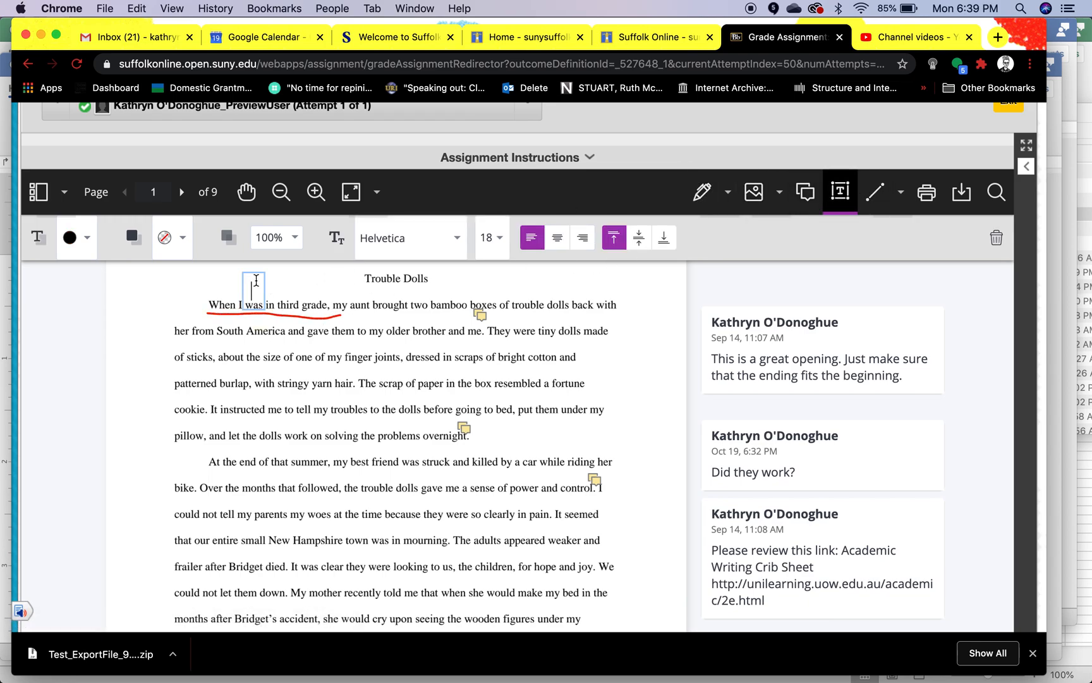
pyautogui.write('Very specif')
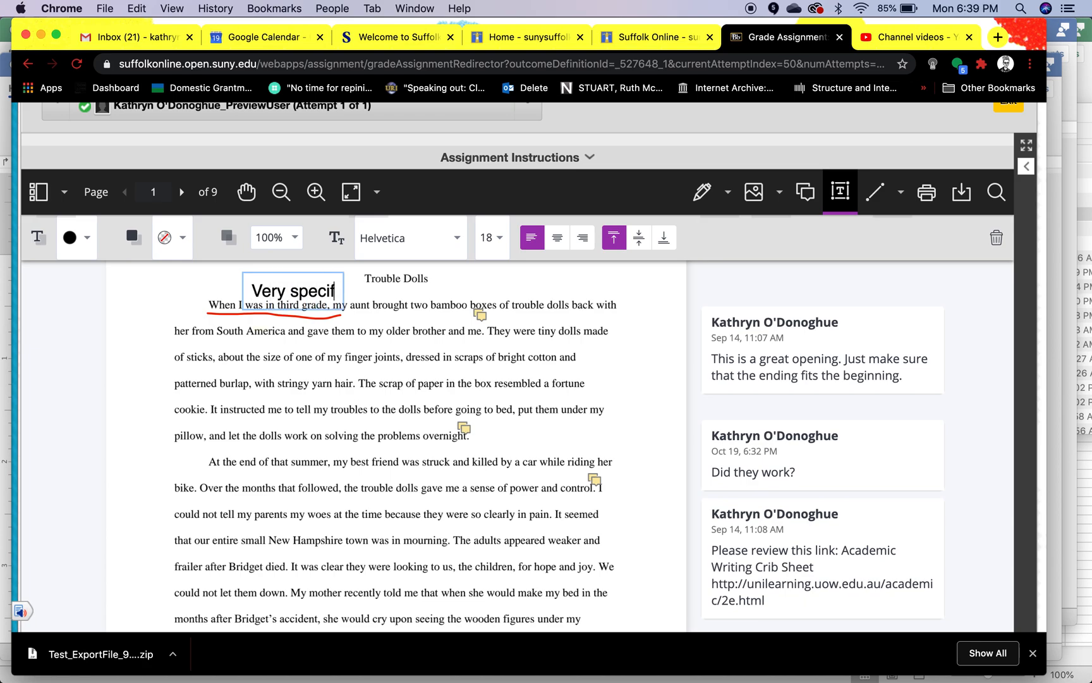
pyautogui.write('ic!')
pyautogui.click(487, 285)
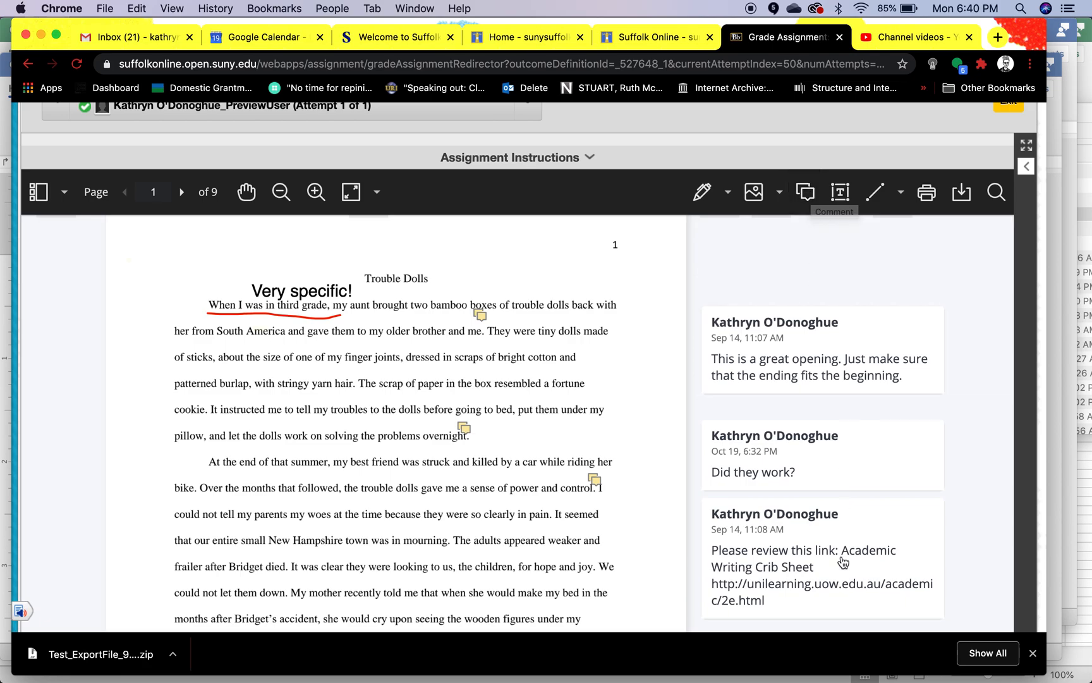
# Add and save the comment "Please review verb tense here." at the word "paper" in the first paragraph
pyautogui.scroll(-2, 851, 363)
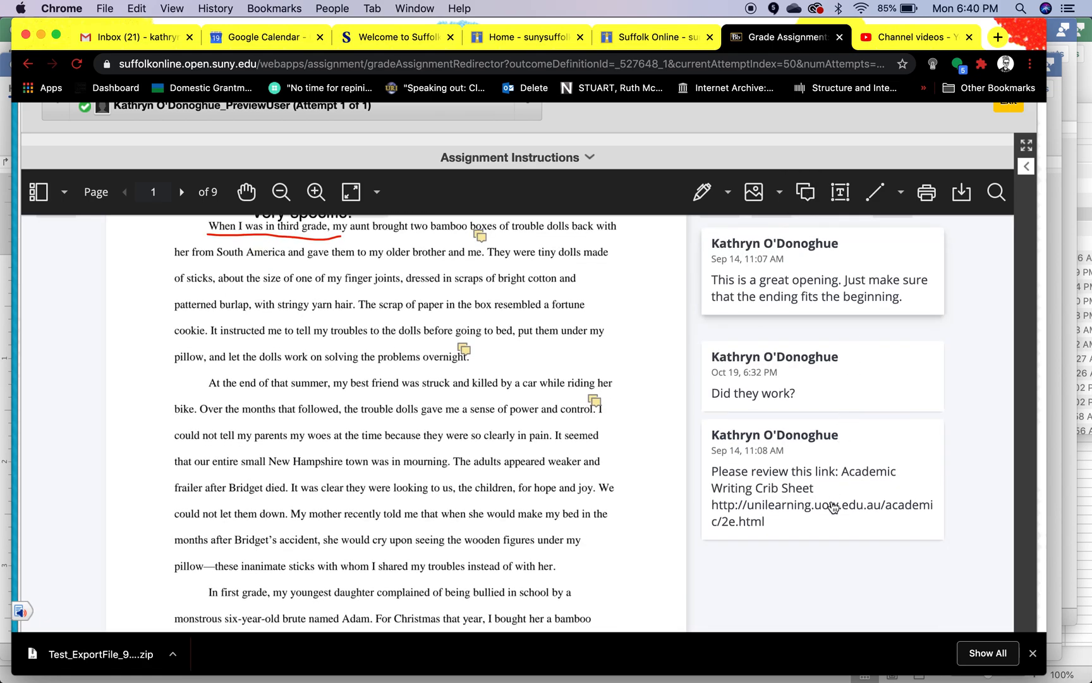
pyautogui.scroll(1, 818, 495)
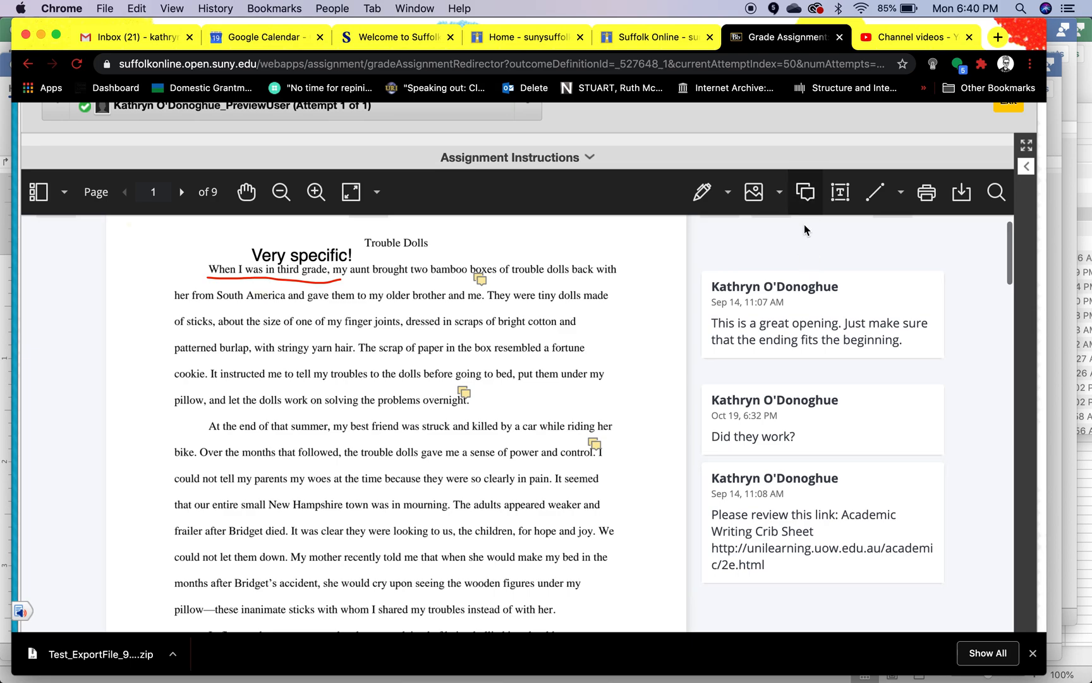
pyautogui.scroll(2, 804, 227)
pyautogui.click(805, 197)
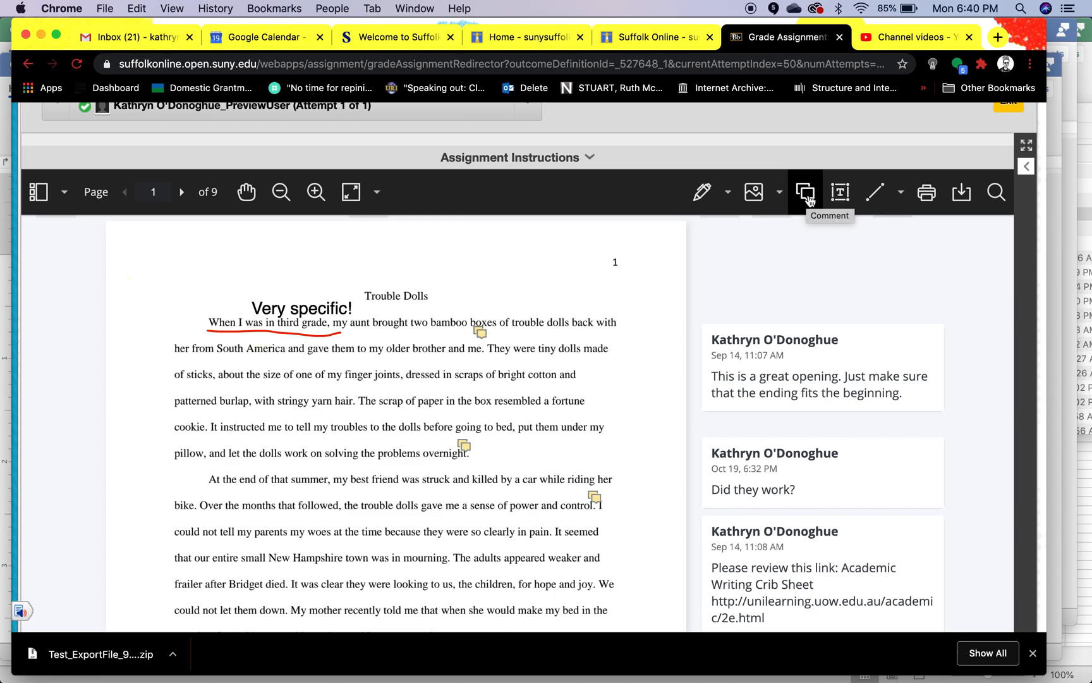
pyautogui.click(813, 198)
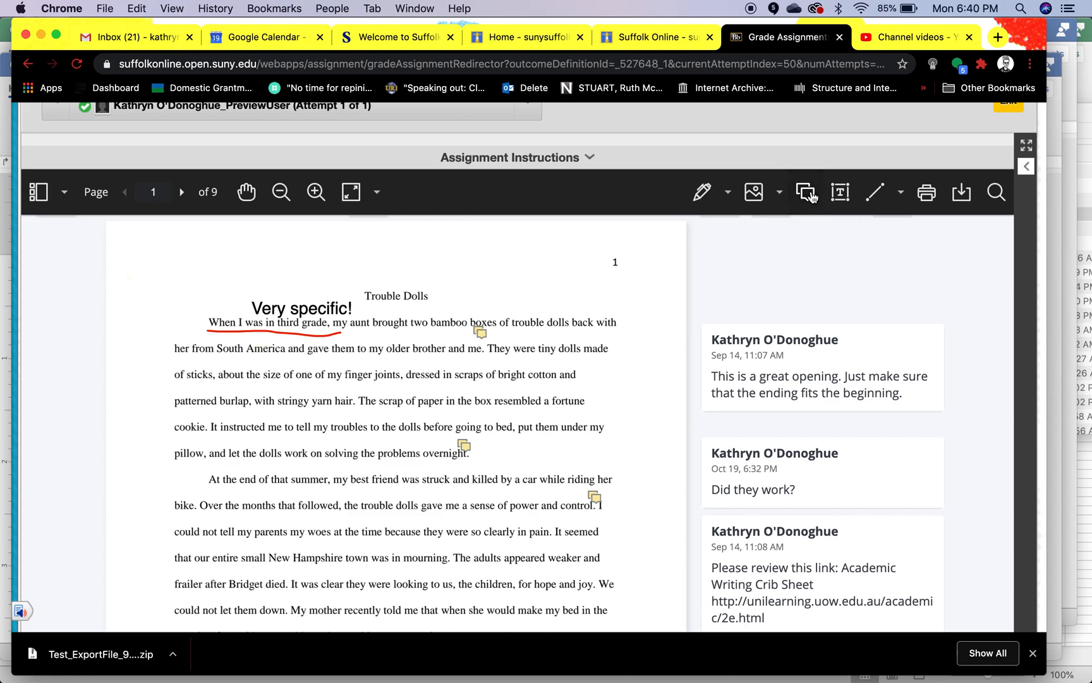
pyautogui.click(440, 401)
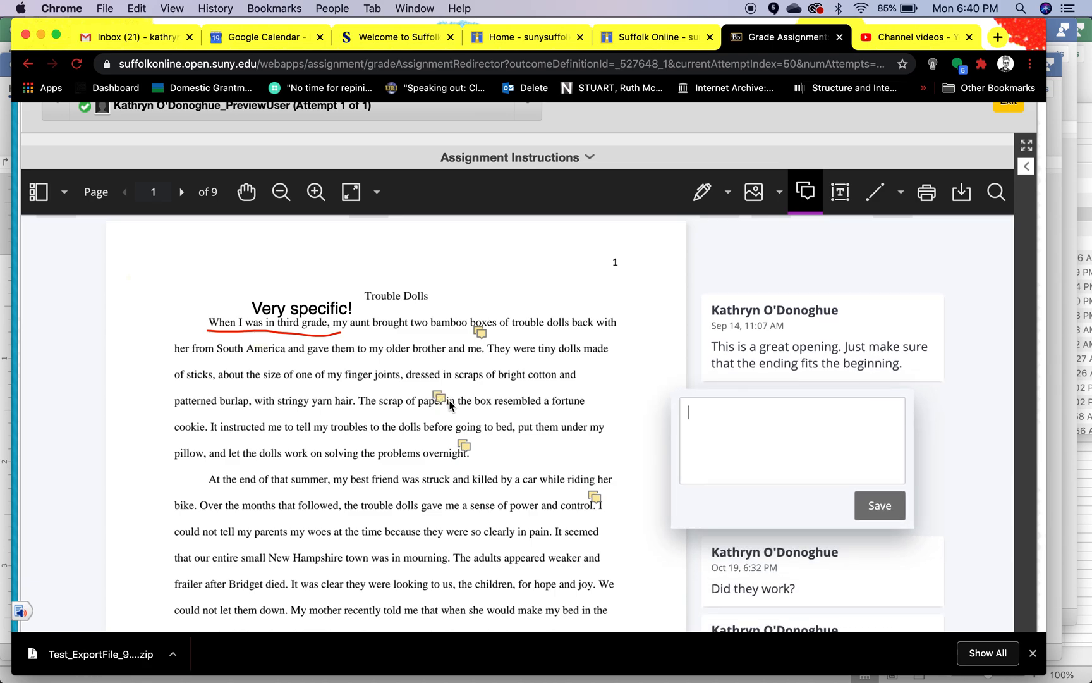
pyautogui.write('Please review verb tenses')
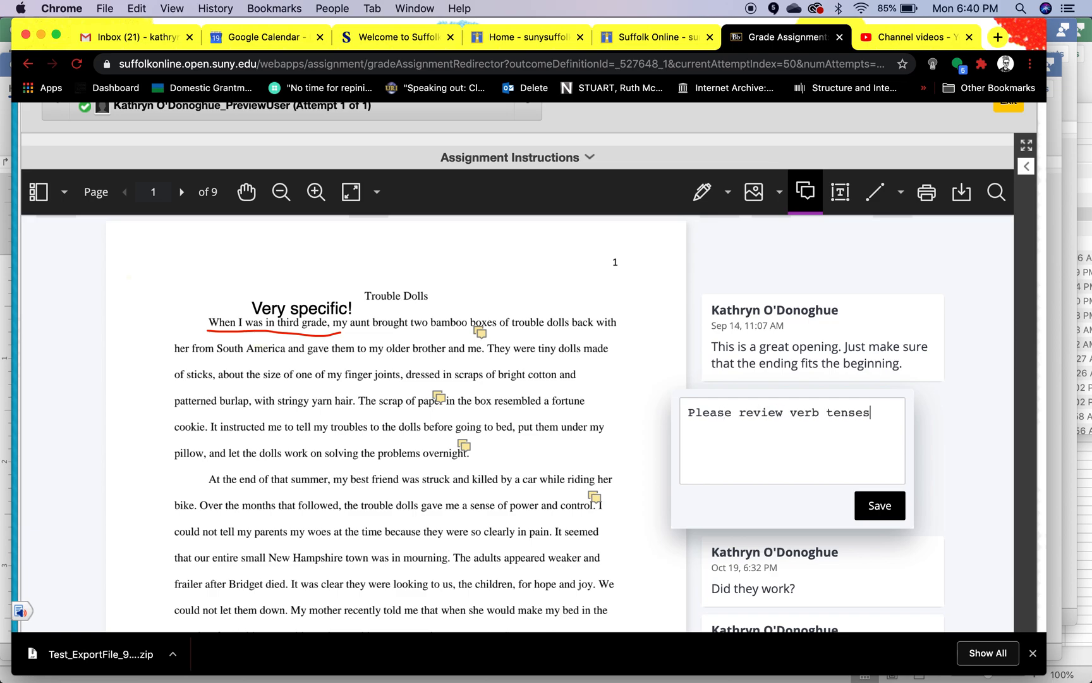
pyautogui.write('ere.')
pyautogui.click(880, 512)
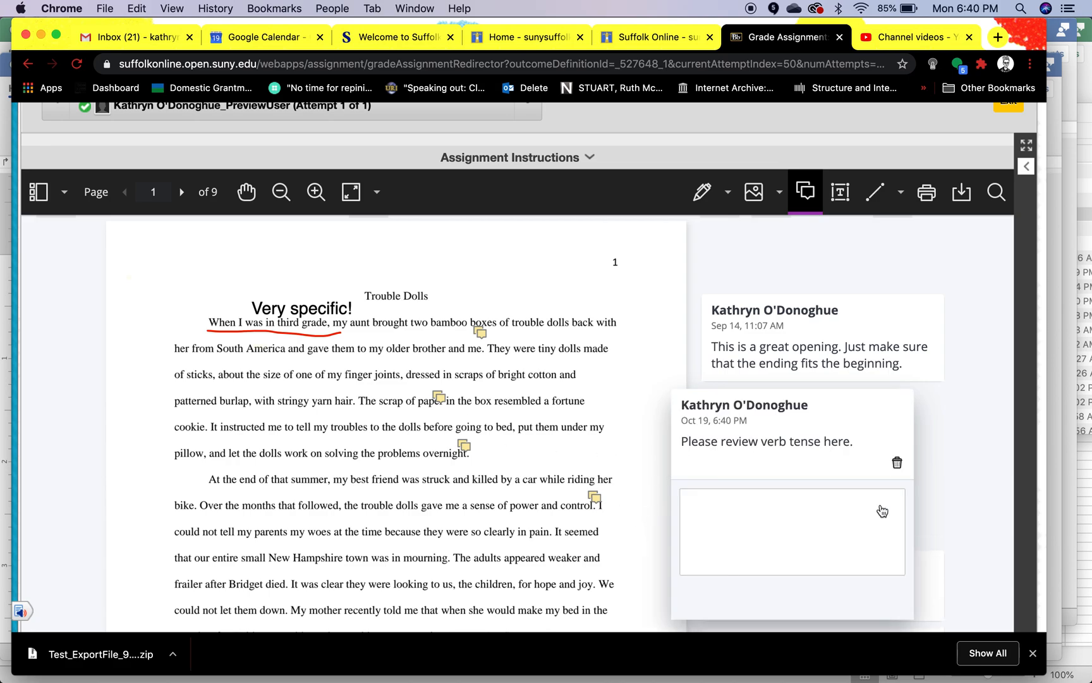
pyautogui.click(929, 463)
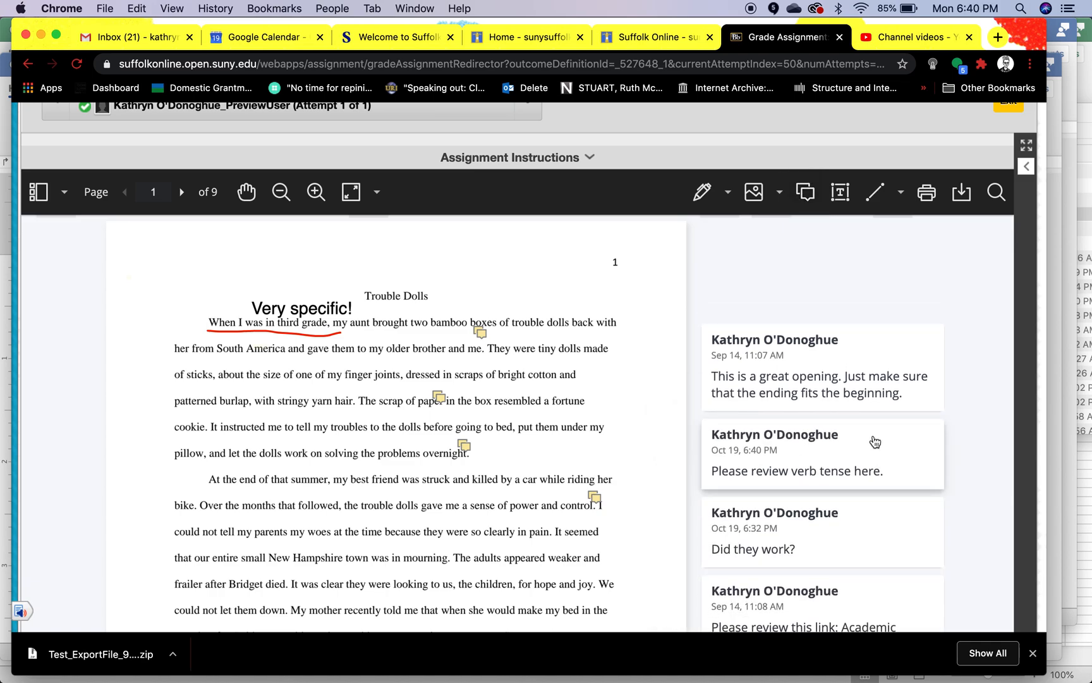
# Show the assignment's grading details and set the attempt's grade to 10
pyautogui.scroll(-1, 875, 441)
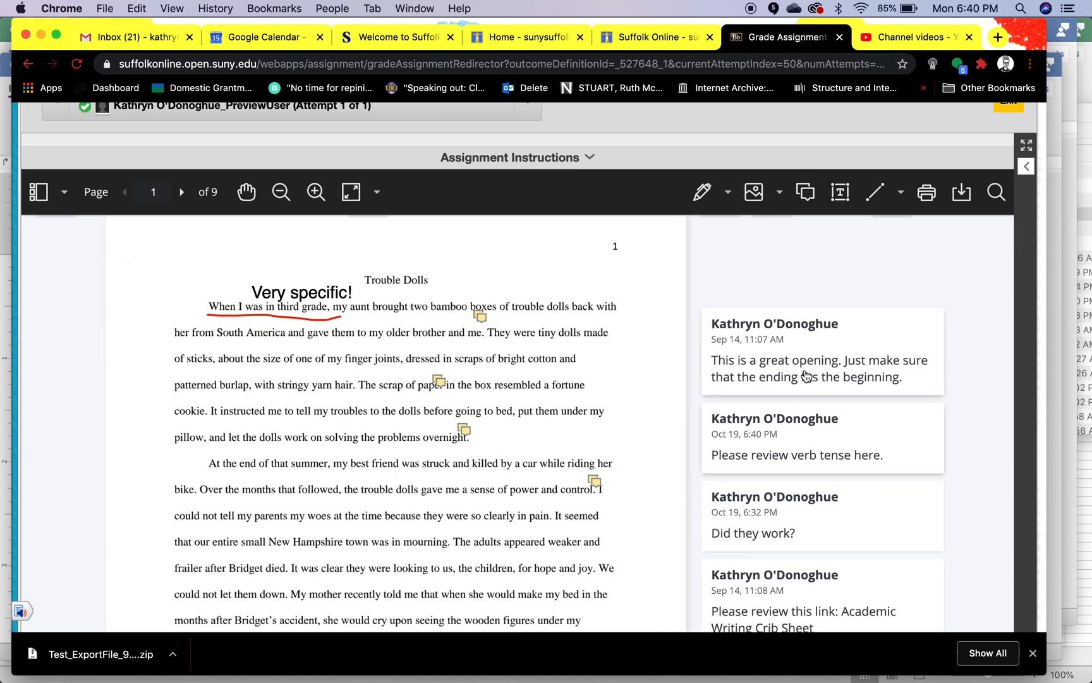
pyautogui.scroll(1, 679, 353)
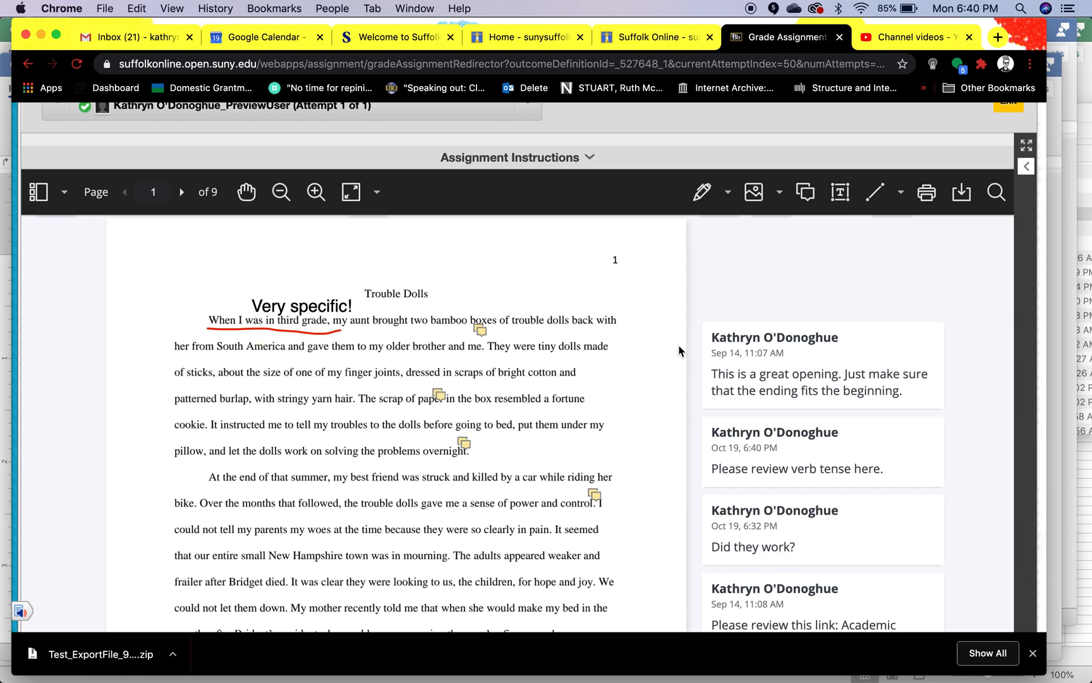
pyautogui.scroll(-5, 680, 351)
pyautogui.scroll(5, 679, 351)
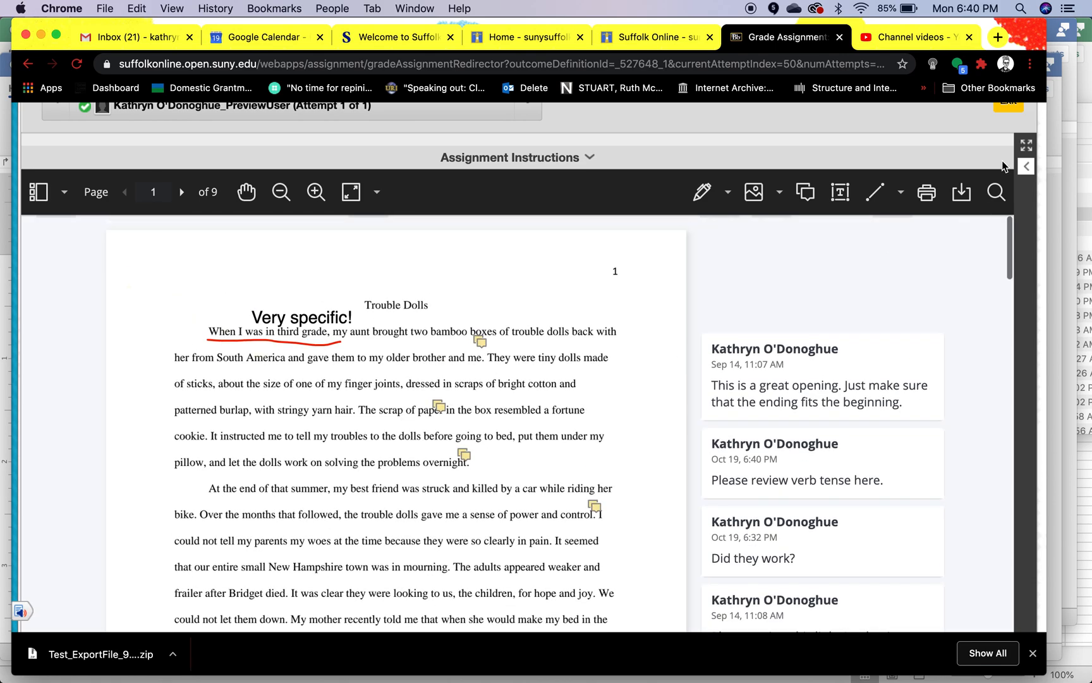
pyautogui.click(1027, 168)
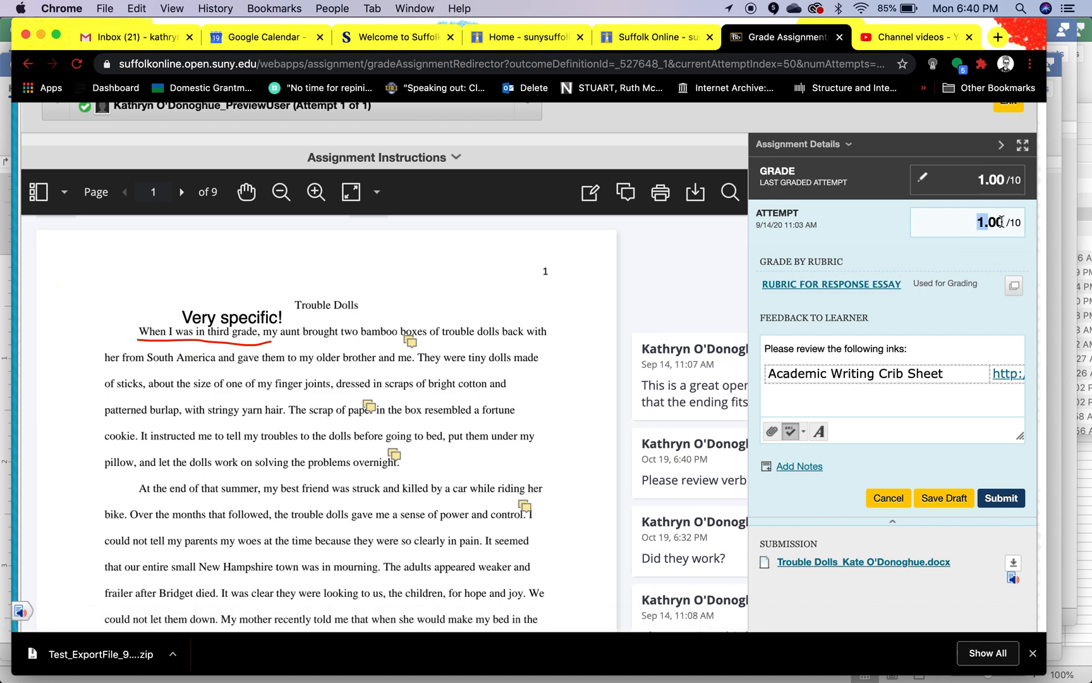
pyautogui.click(980, 222)
pyautogui.click(991, 226)
pyautogui.moveTo(974, 221); pyautogui.dragTo(938, 261)
pyautogui.write('10')
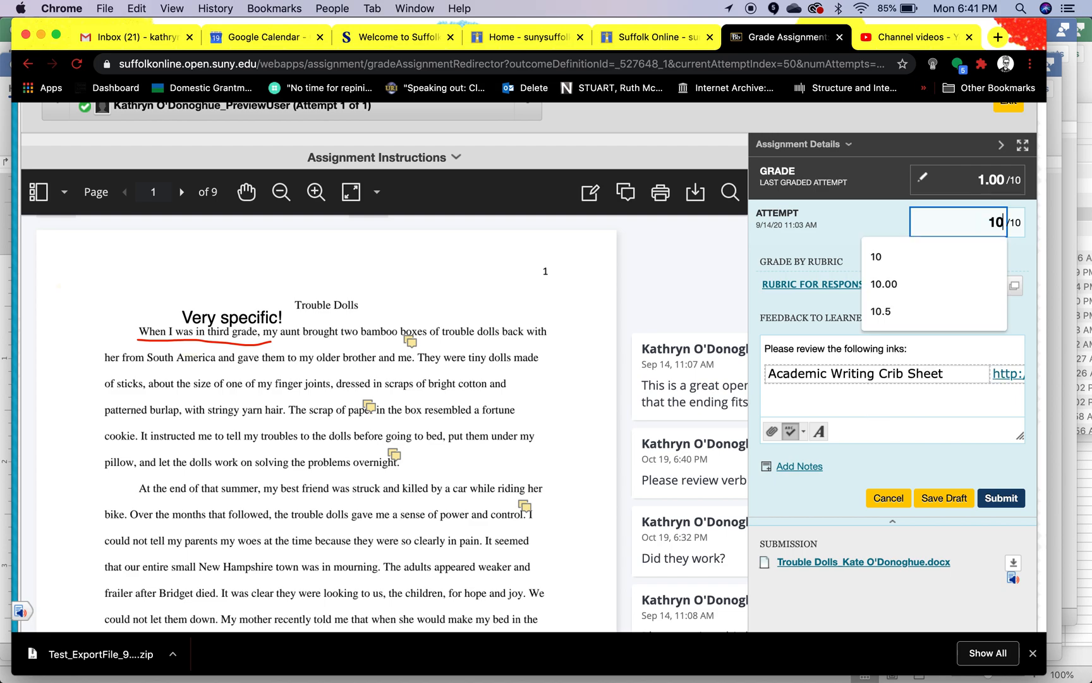
pyautogui.click(872, 219)
# Place the cursor in the learner feedback below the crib sheet link, and submit the attempt's grade
pyautogui.click(840, 393)
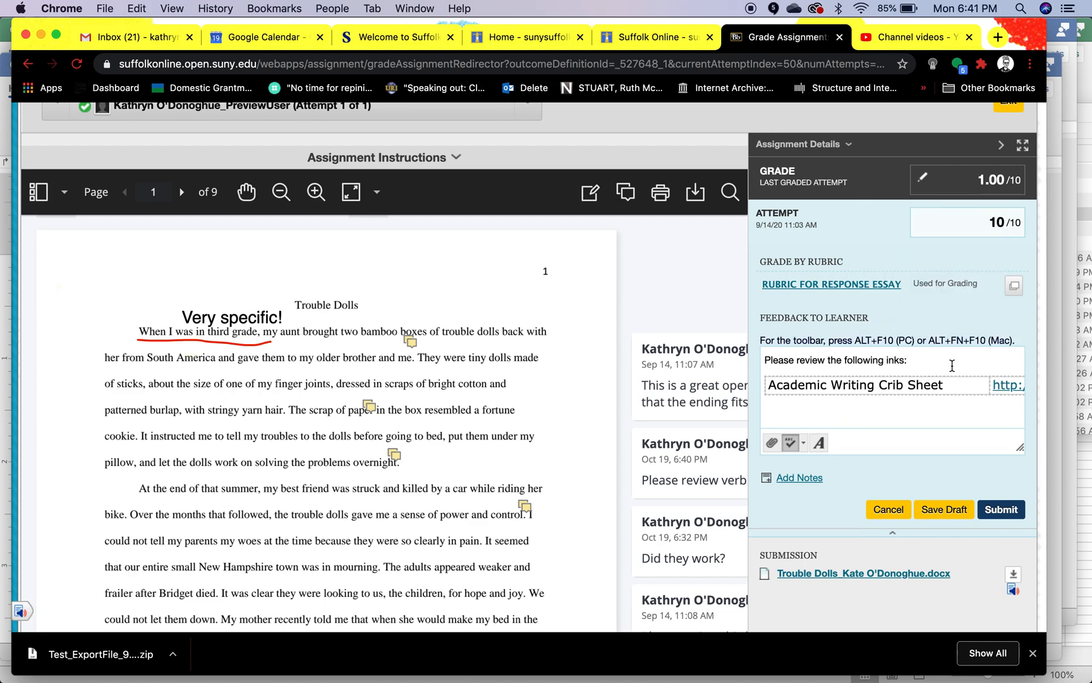
pyautogui.scroll(2, 953, 365)
pyautogui.scroll(-2, 936, 409)
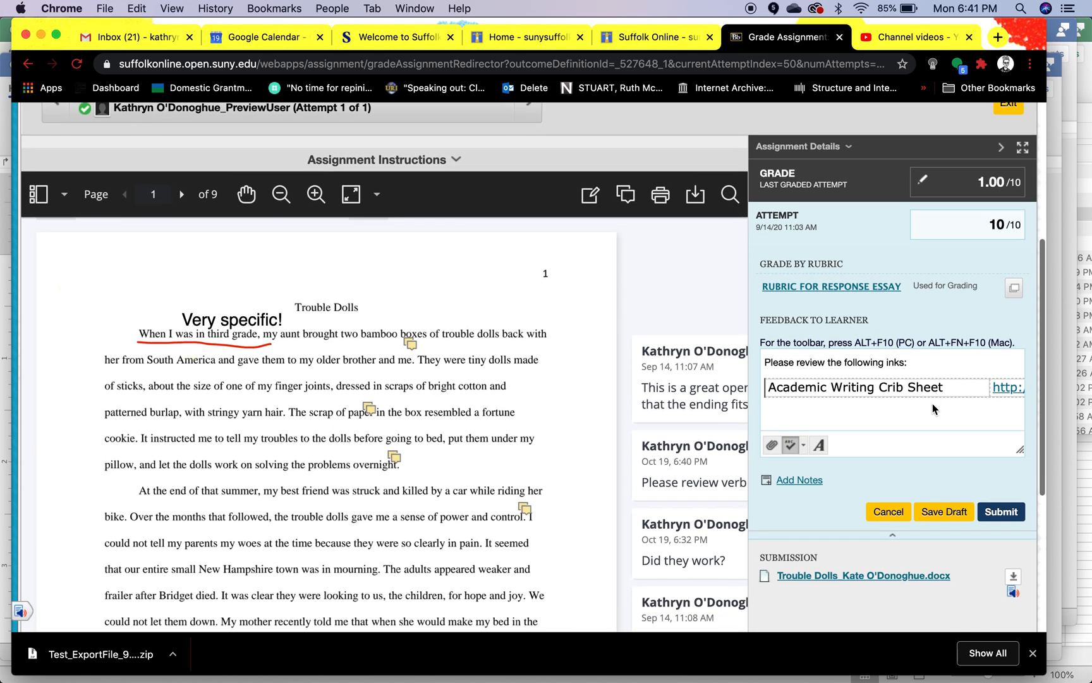
pyautogui.scroll(-1, 933, 409)
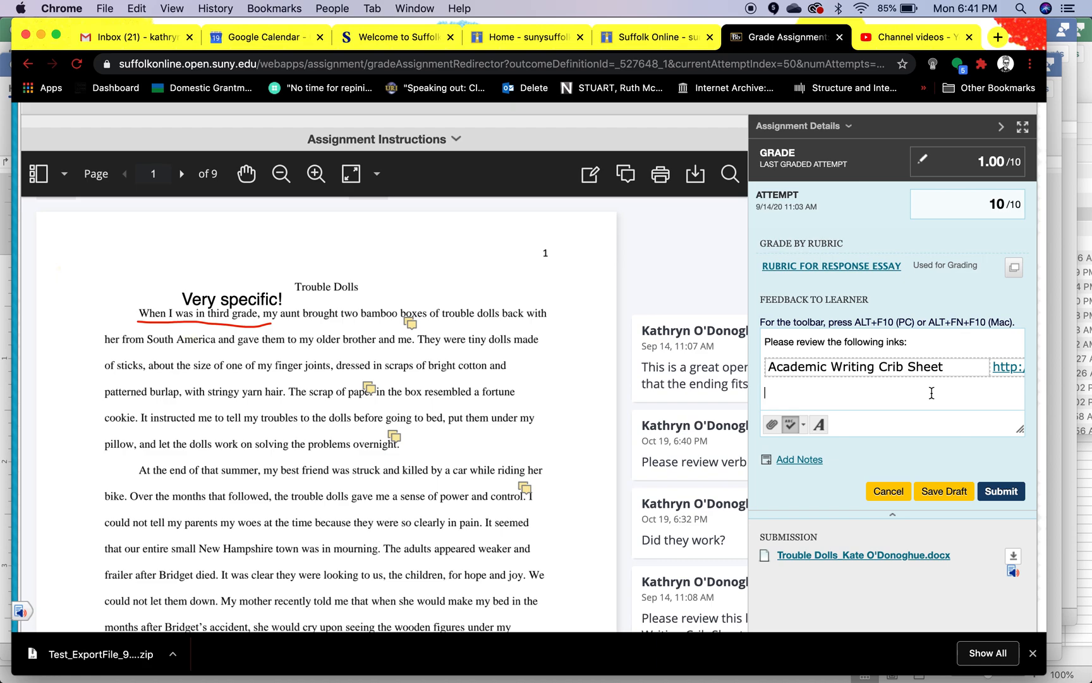
pyautogui.click(1005, 492)
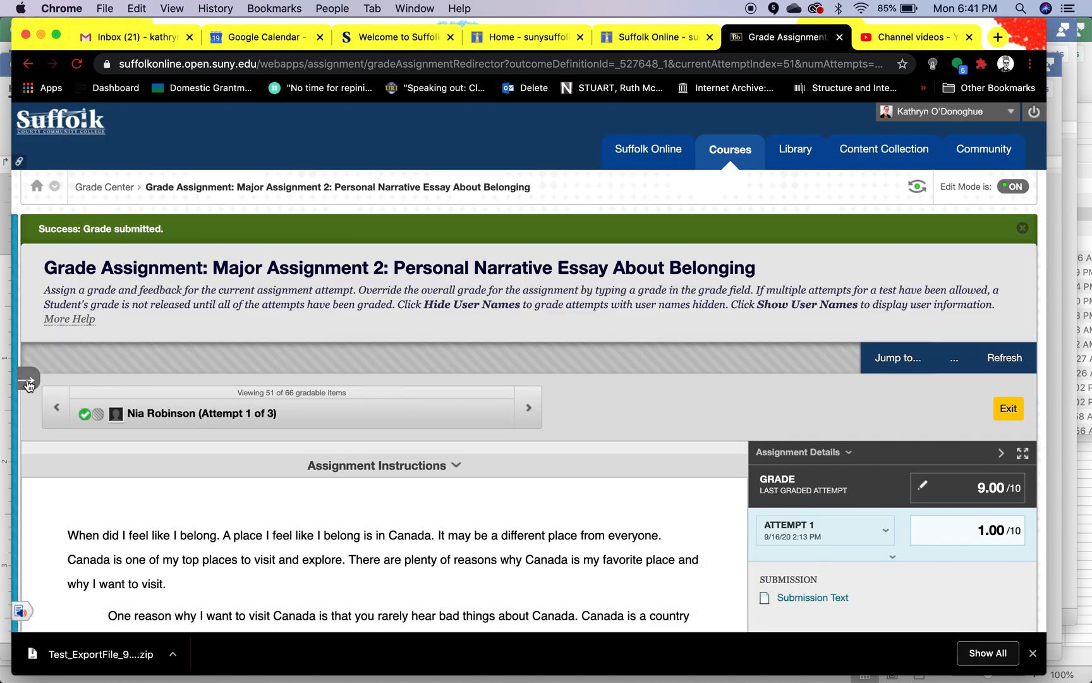
# Reveal the hidden course menu beside the graded assignment and open the course's My Grades page
pyautogui.click(24, 379)
pyautogui.scroll(-10, 63, 481)
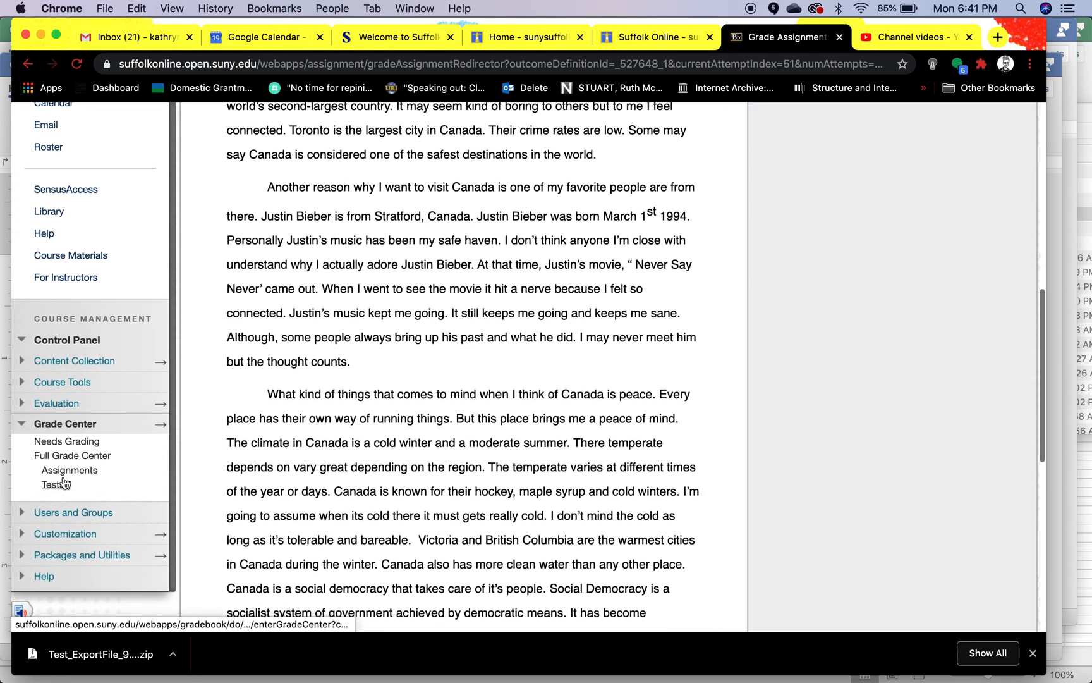
pyautogui.scroll(3, 63, 481)
pyautogui.scroll(2, 64, 482)
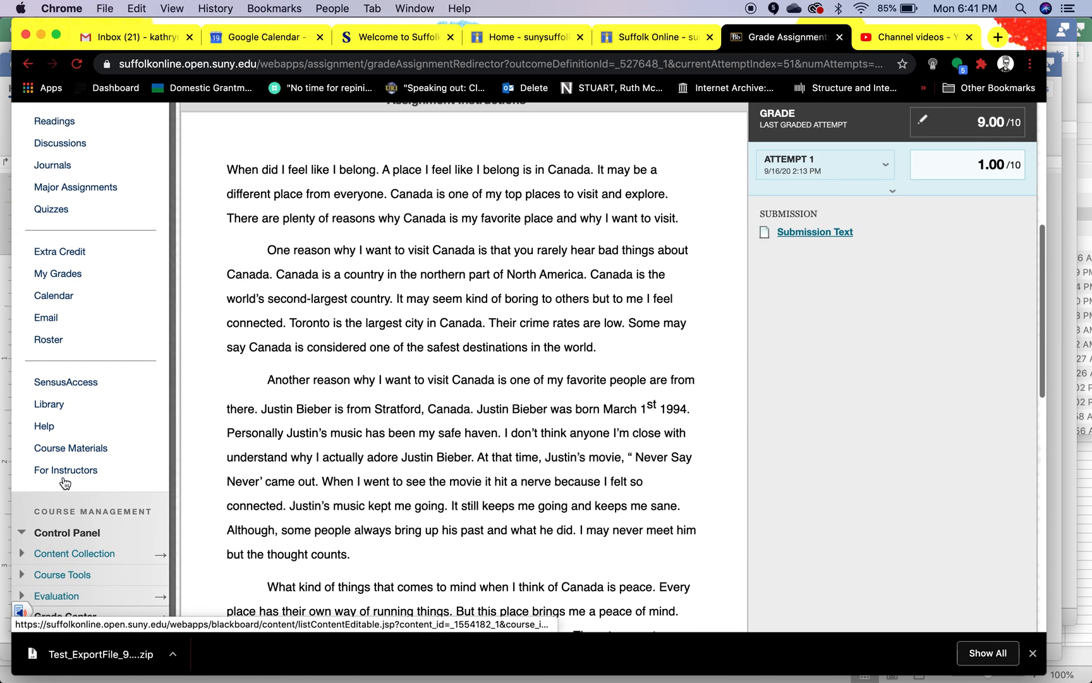
pyautogui.click(71, 275)
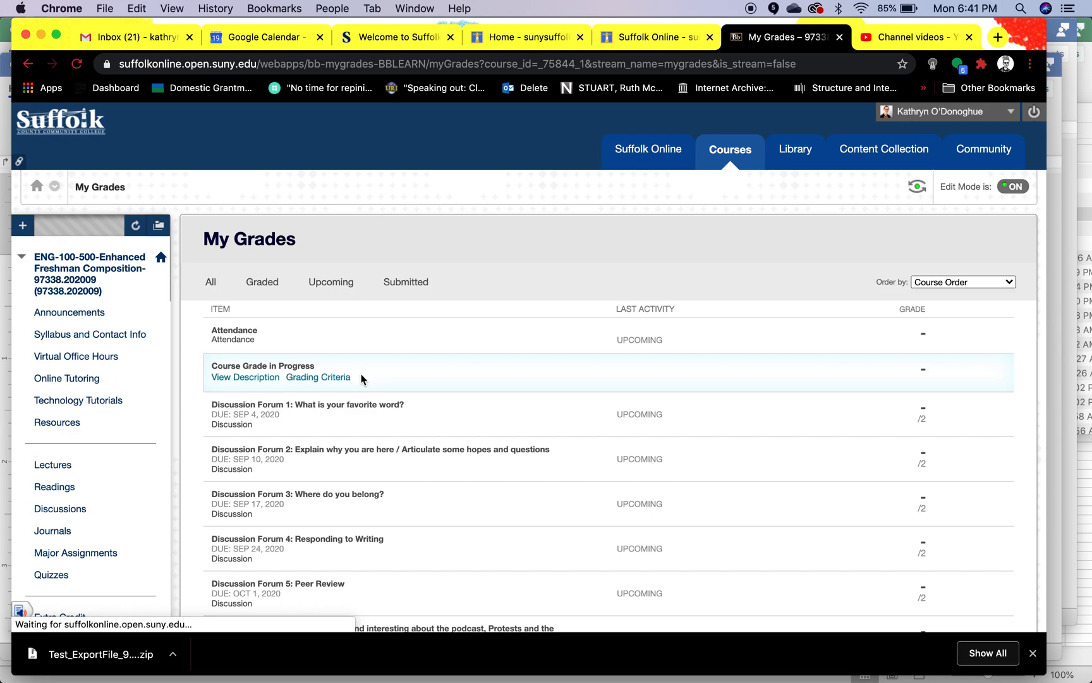
# Look through the My Grades list, from the discussion forums down to the major assignments and extra credit
pyautogui.scroll(-3, 354, 378)
pyautogui.scroll(-10, 353, 378)
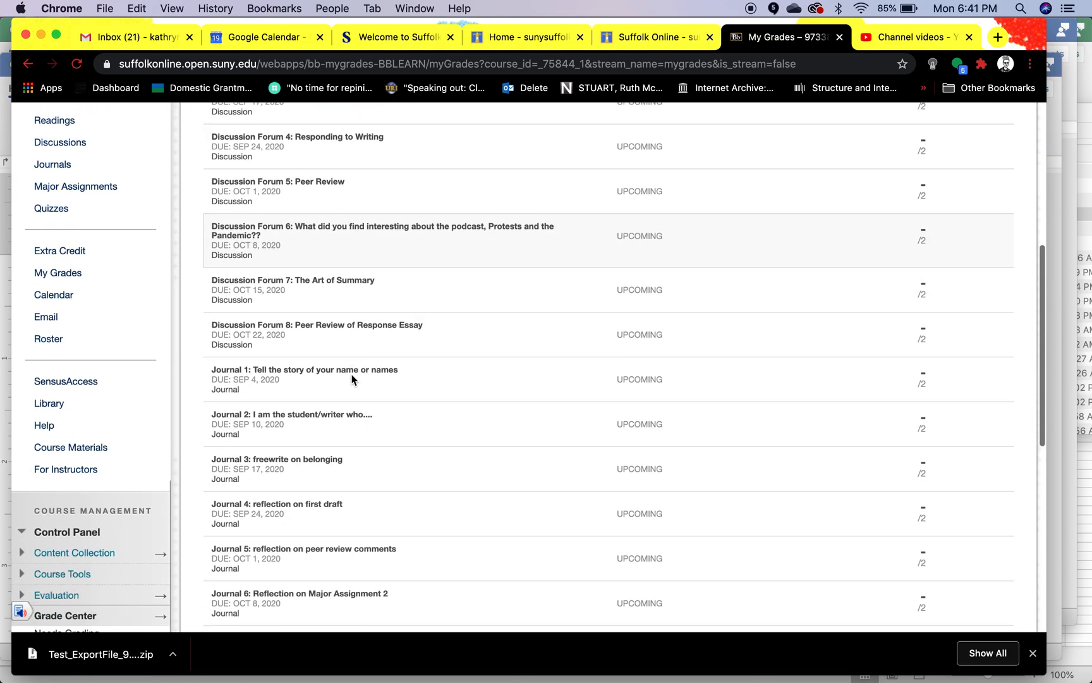
pyautogui.scroll(-1, 352, 378)
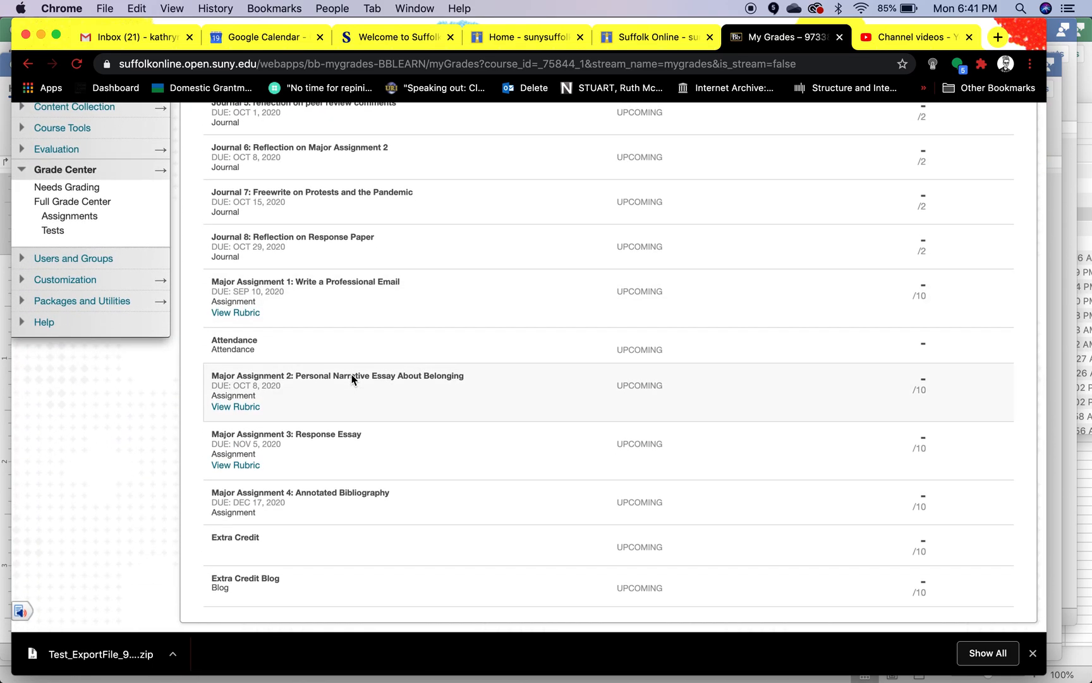
pyautogui.scroll(8, 368, 384)
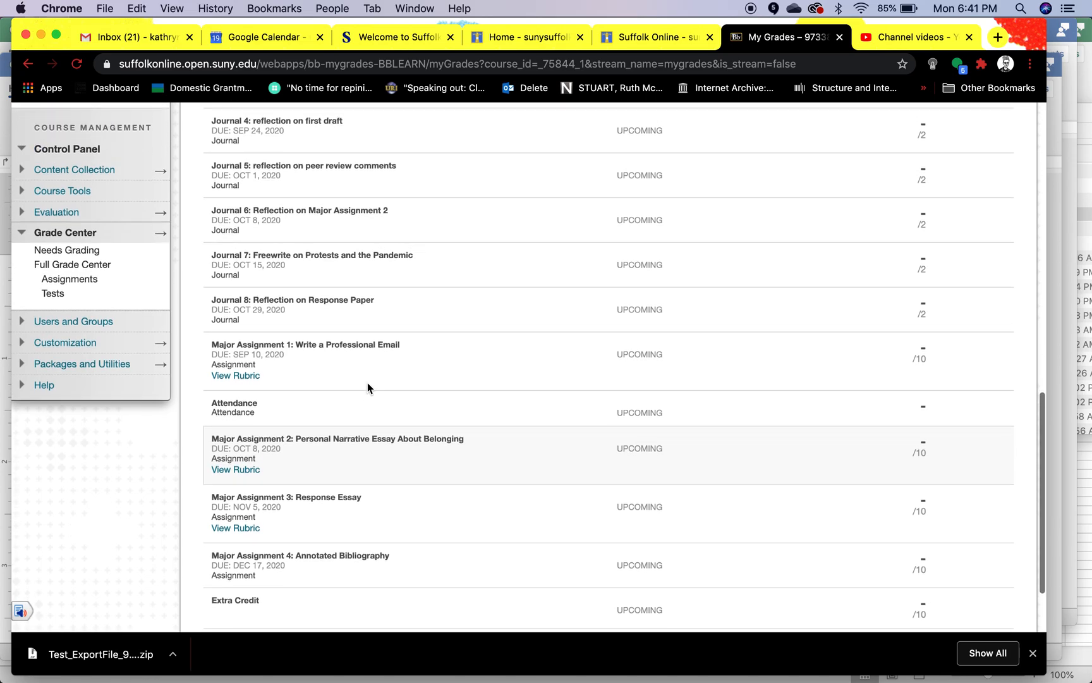
pyautogui.scroll(5, 368, 385)
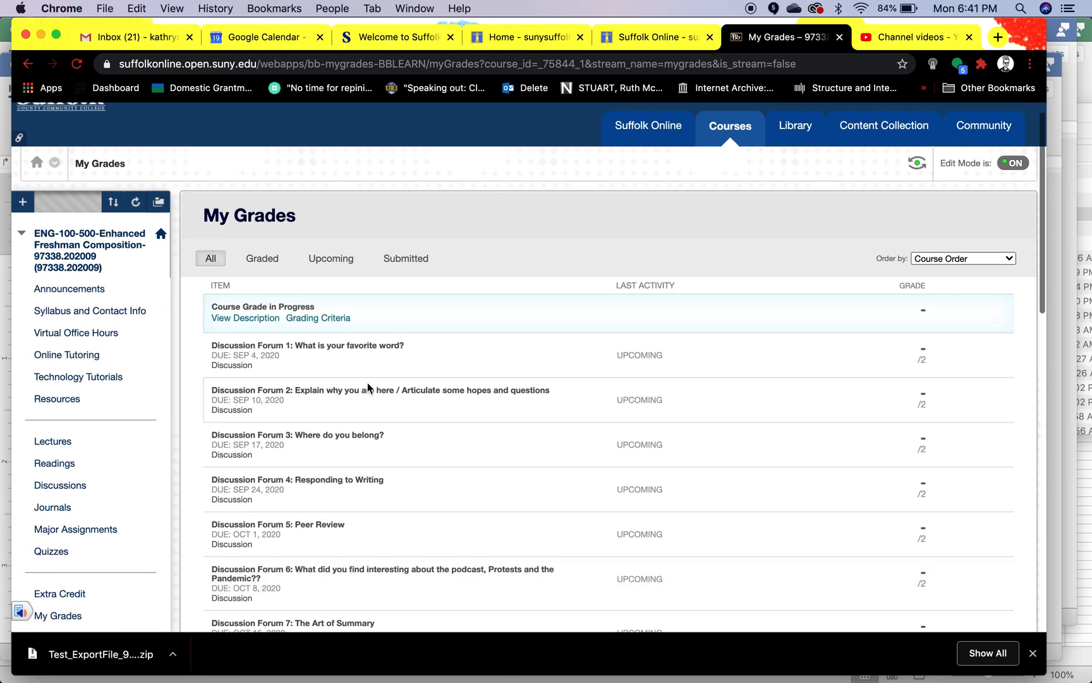
pyautogui.scroll(-7, 367, 385)
pyautogui.scroll(-3, 367, 382)
pyautogui.scroll(12, 366, 383)
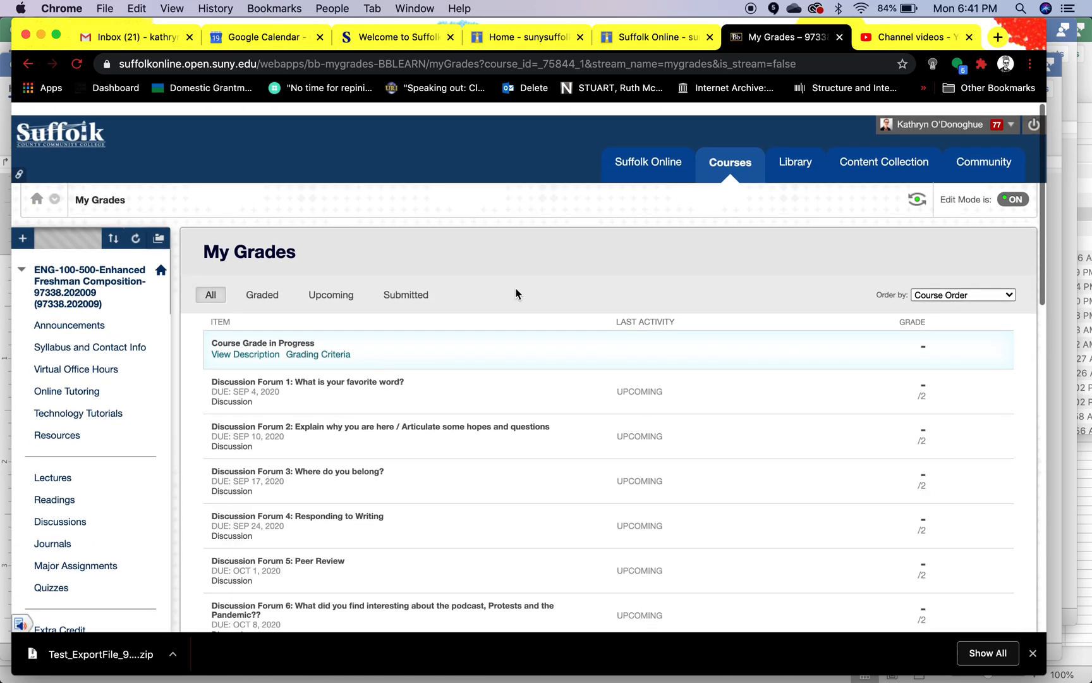
# Turn on Student Preview mode and open My Grades from the course menu as a student
pyautogui.click(915, 188)
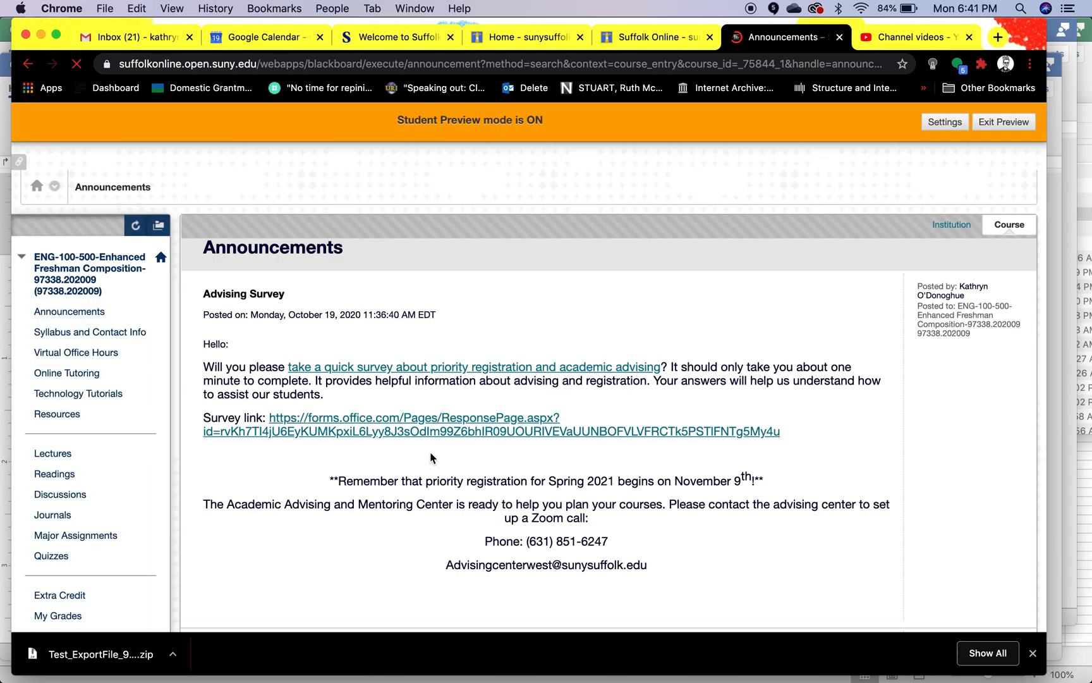
pyautogui.scroll(-7, 59, 487)
pyautogui.scroll(2, 59, 489)
pyautogui.click(67, 330)
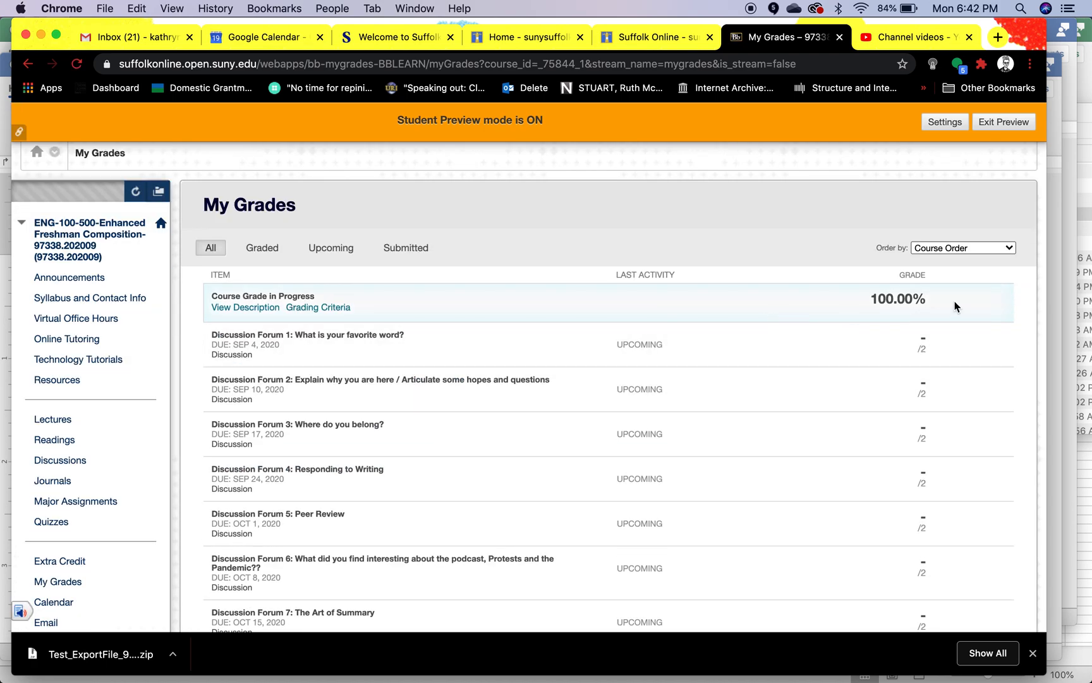
# View the learner feedback for Major Assignment 2: Personal Narrative Essay About Belonging in My Grades, and close it
pyautogui.scroll(-10, 856, 369)
pyautogui.scroll(-3, 856, 369)
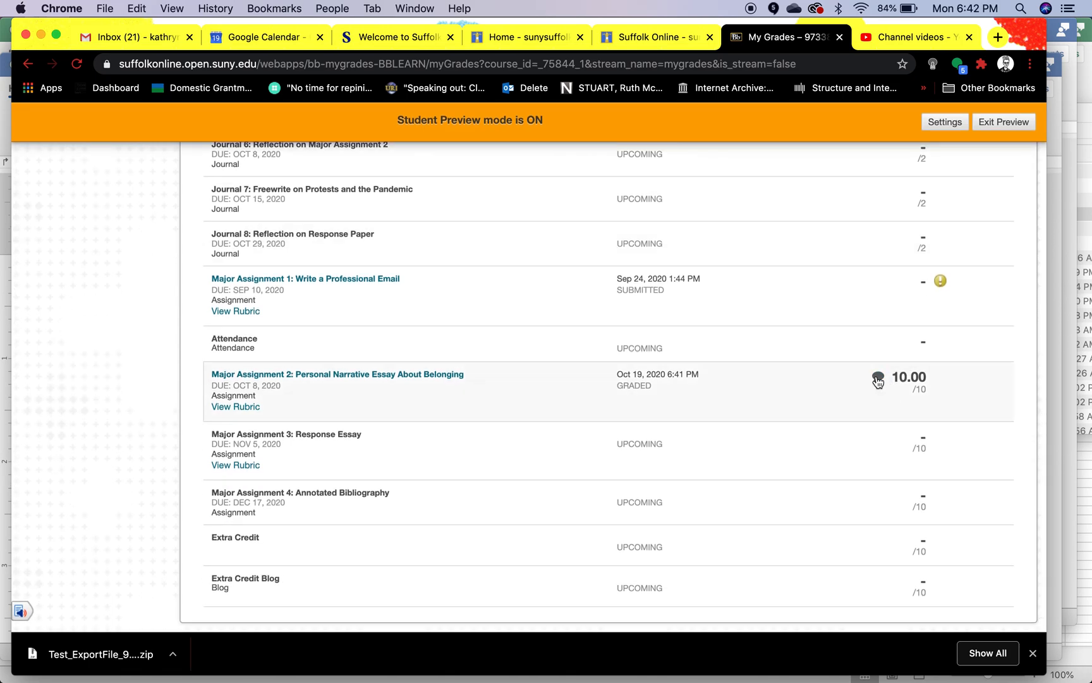
pyautogui.click(878, 378)
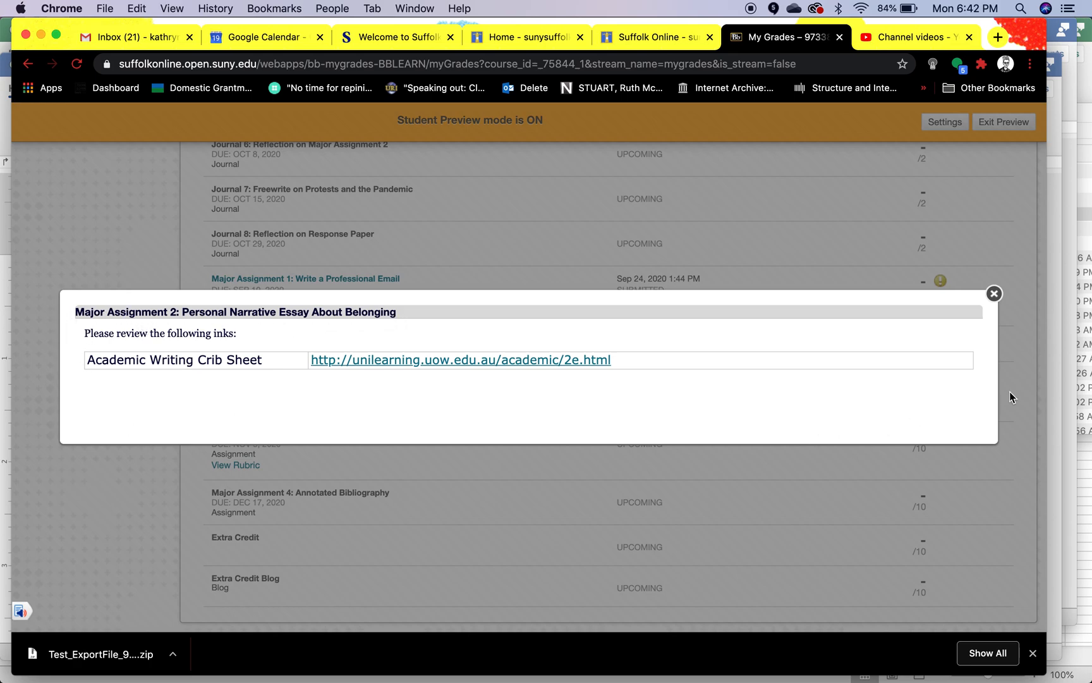
pyautogui.click(994, 294)
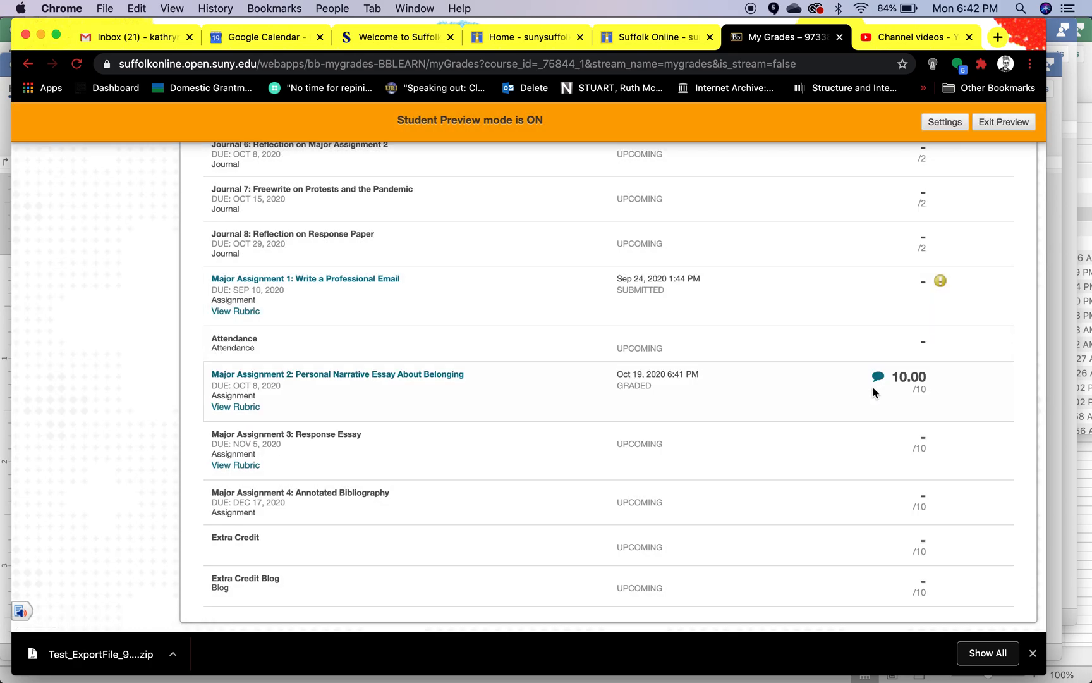
# Open the Major Assignment 2 submission history and collapse the assignment details to show the annotated essay
pyautogui.click(458, 377)
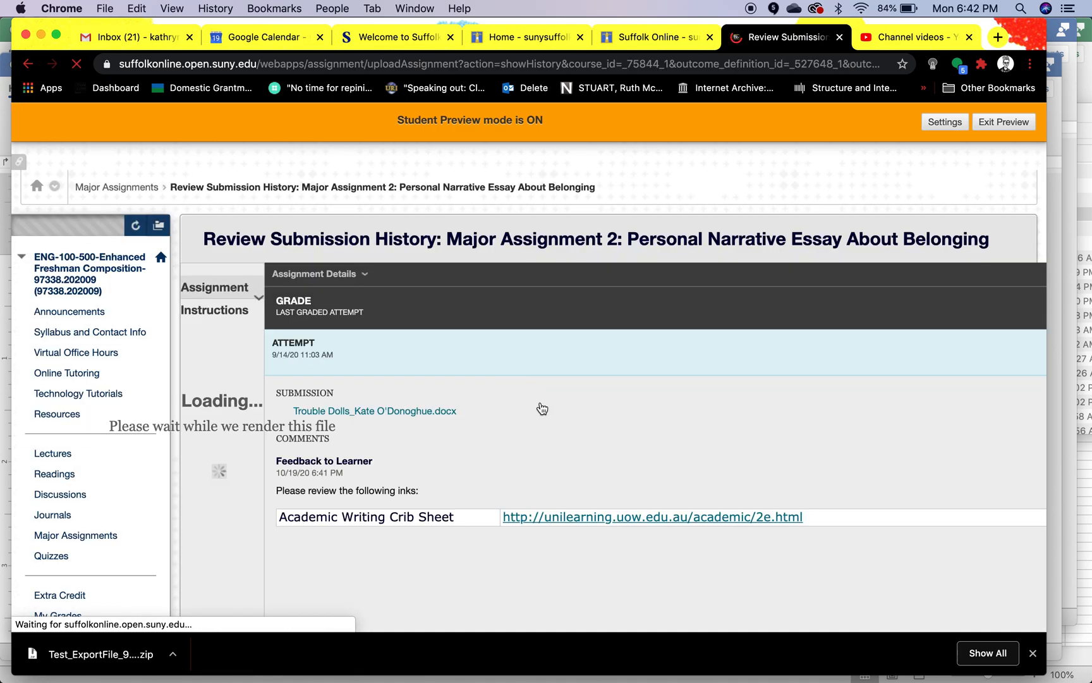
pyautogui.scroll(-2, 726, 386)
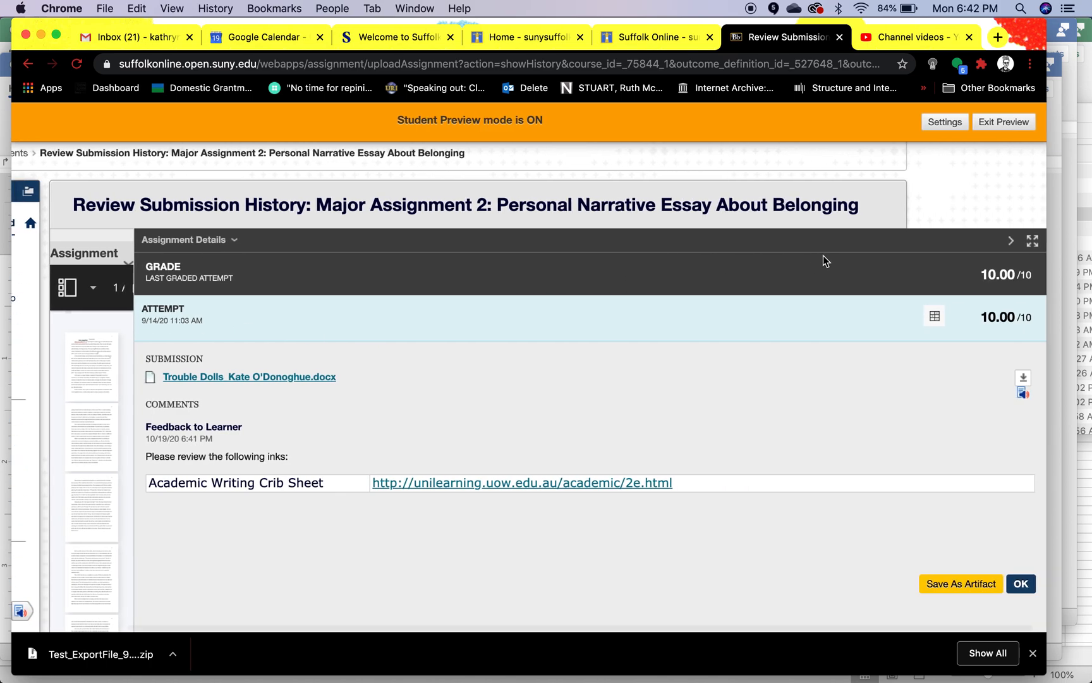
pyautogui.click(1012, 242)
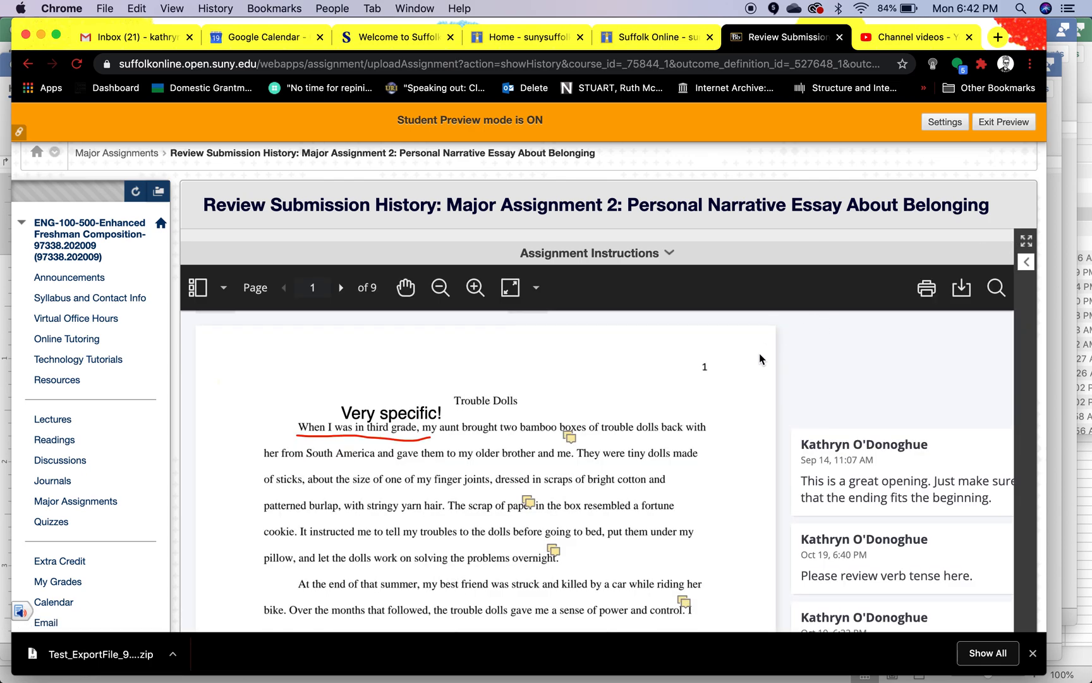
# Examine the essay's first page as a student, checking the text annotation, red underline and instructor's comments
pyautogui.scroll(-2, 761, 359)
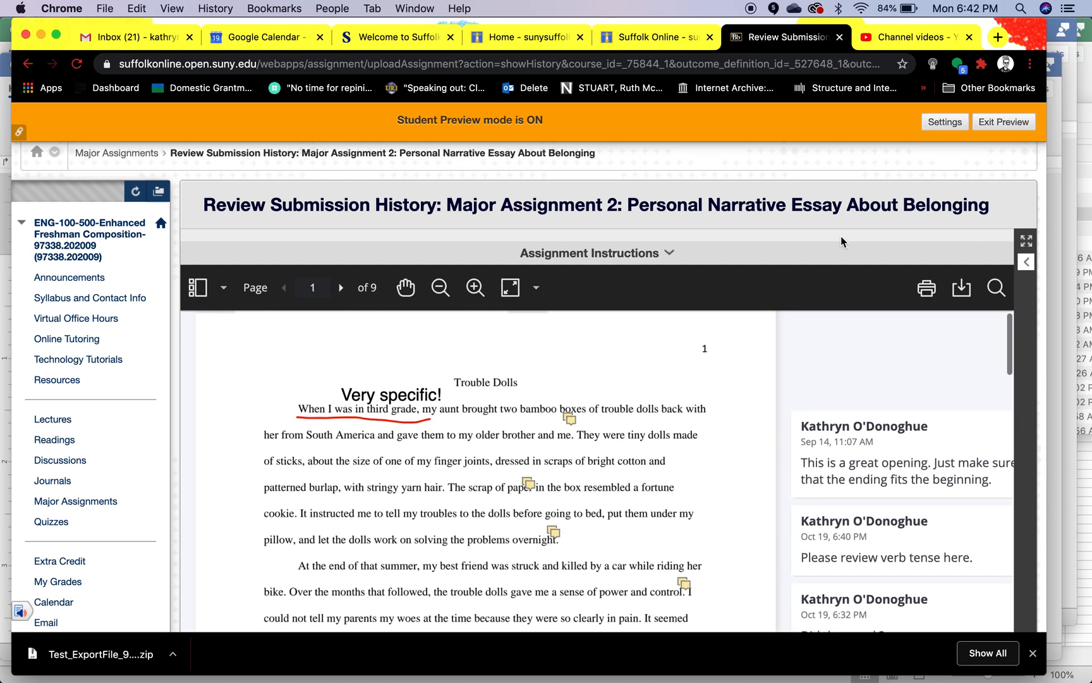
pyautogui.scroll(-3, 841, 236)
pyautogui.scroll(-2, 841, 235)
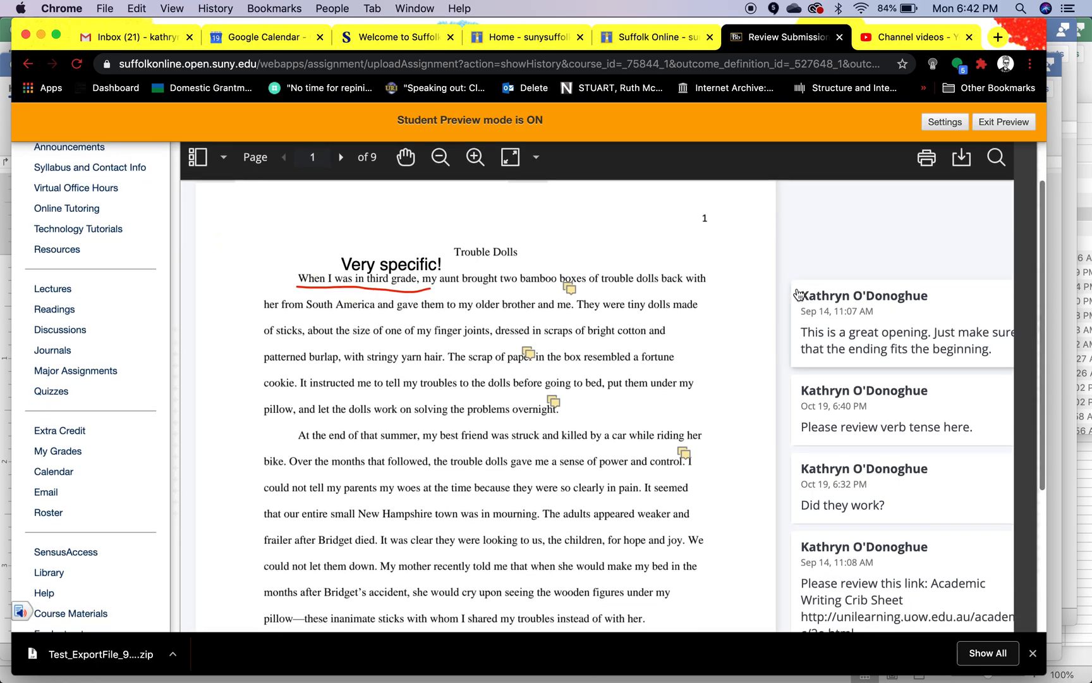
pyautogui.scroll(-3, 798, 295)
pyautogui.scroll(-1, 798, 295)
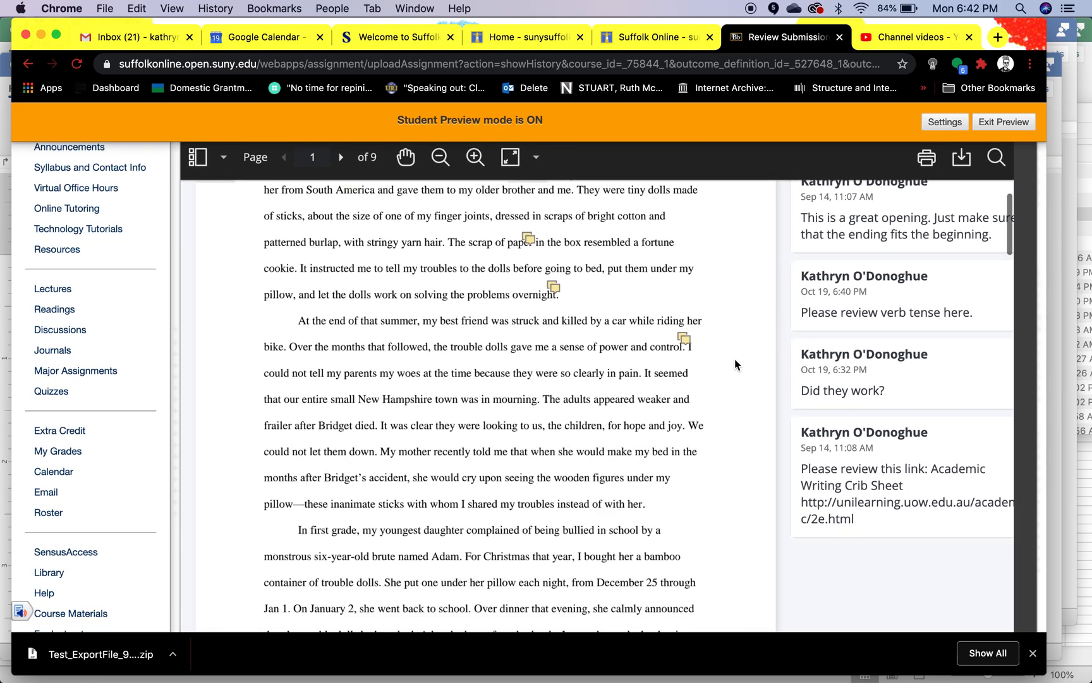
pyautogui.scroll(-2, 735, 365)
pyautogui.scroll(-3, 735, 365)
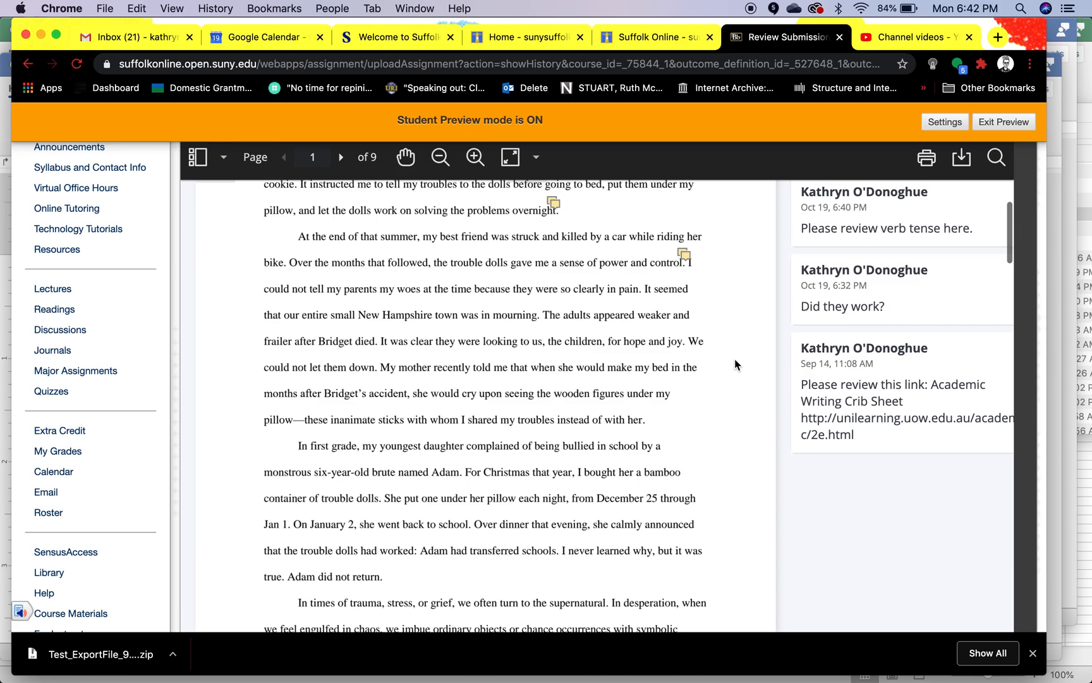
pyautogui.scroll(7, 735, 365)
pyautogui.scroll(2, 735, 365)
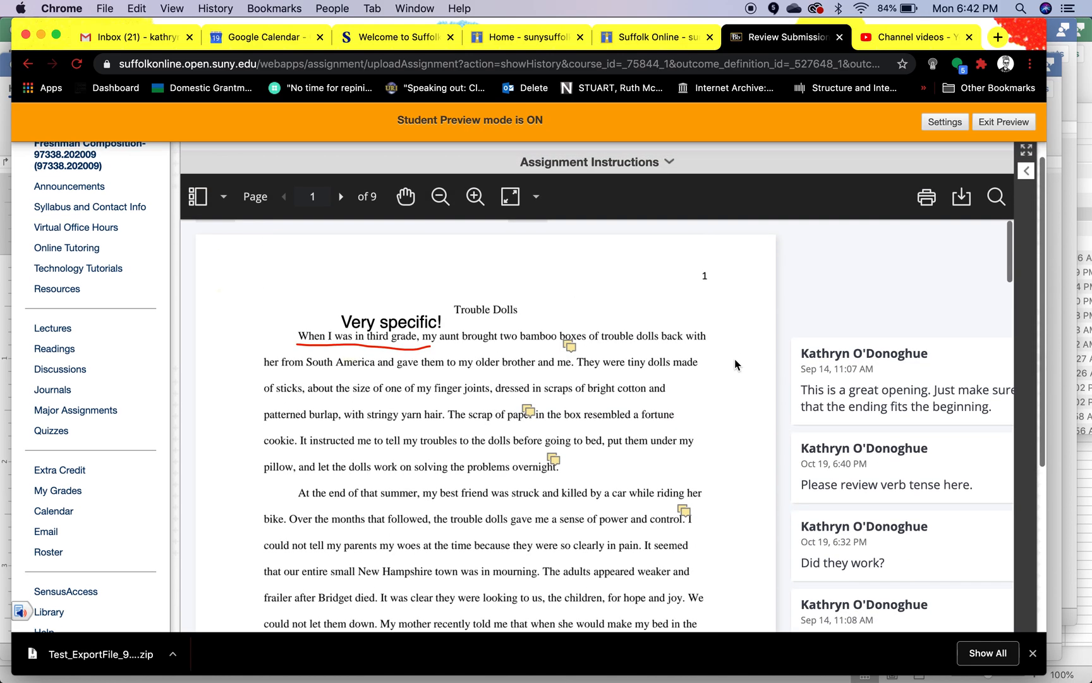
pyautogui.scroll(-2, 735, 364)
pyautogui.scroll(1, 735, 365)
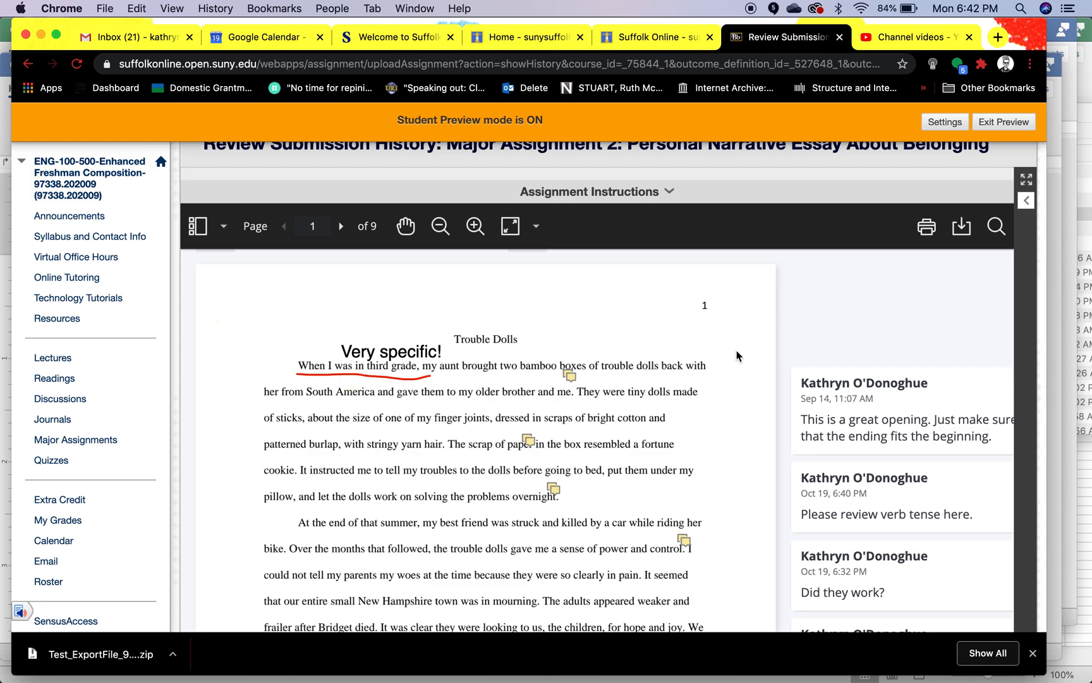
pyautogui.scroll(-3, 677, 406)
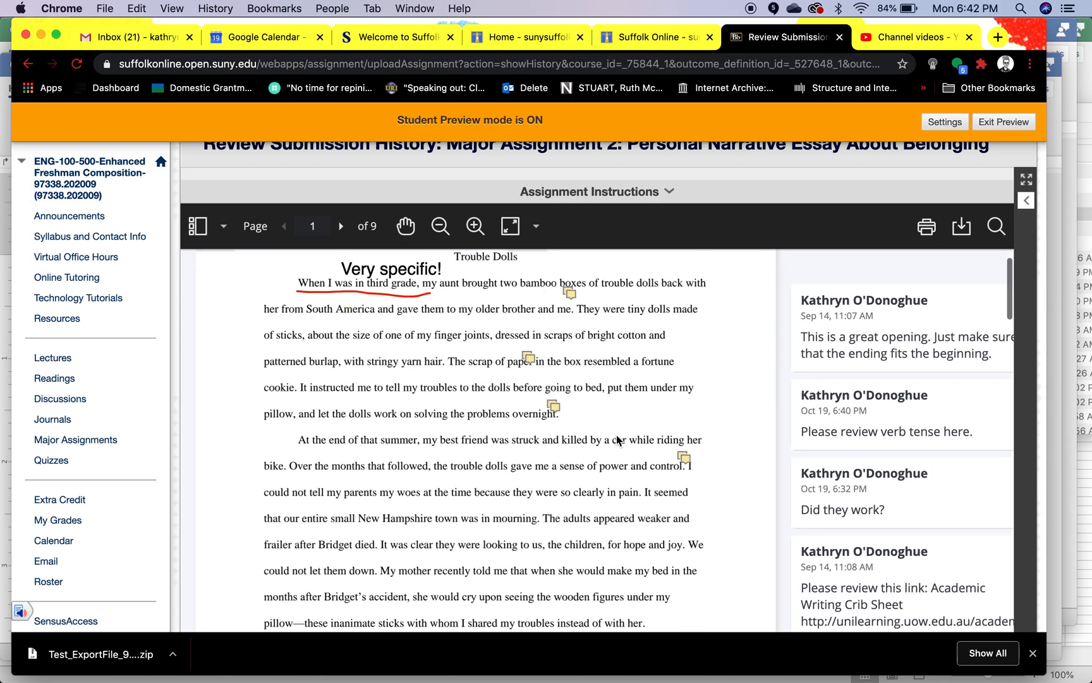
pyautogui.scroll(-1, 706, 381)
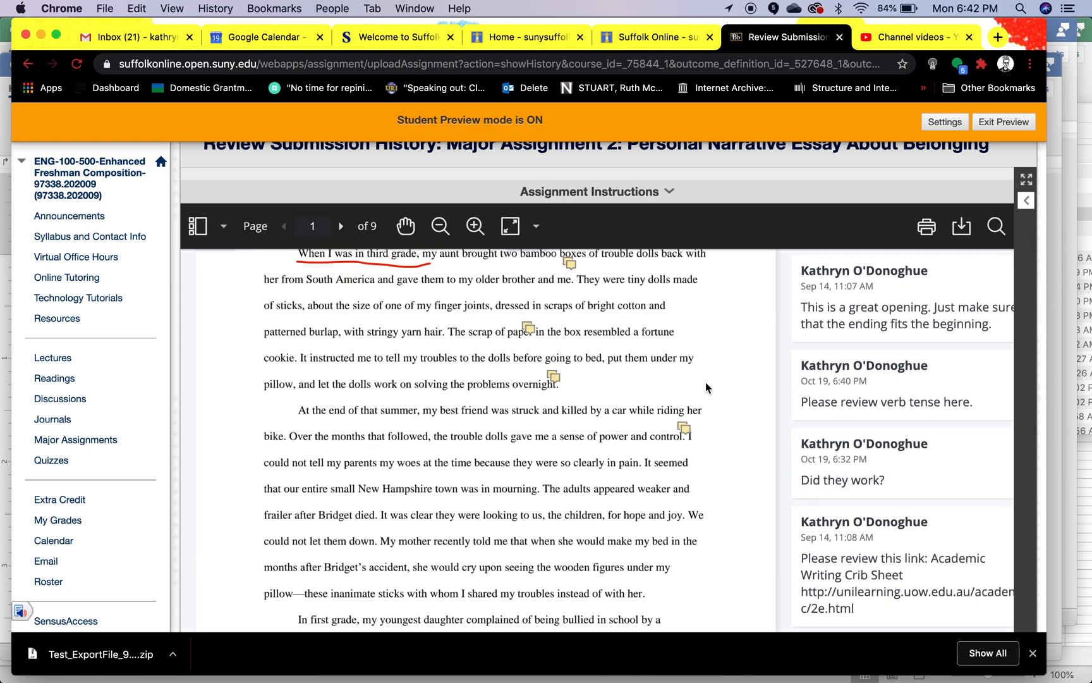
pyautogui.scroll(4, 705, 381)
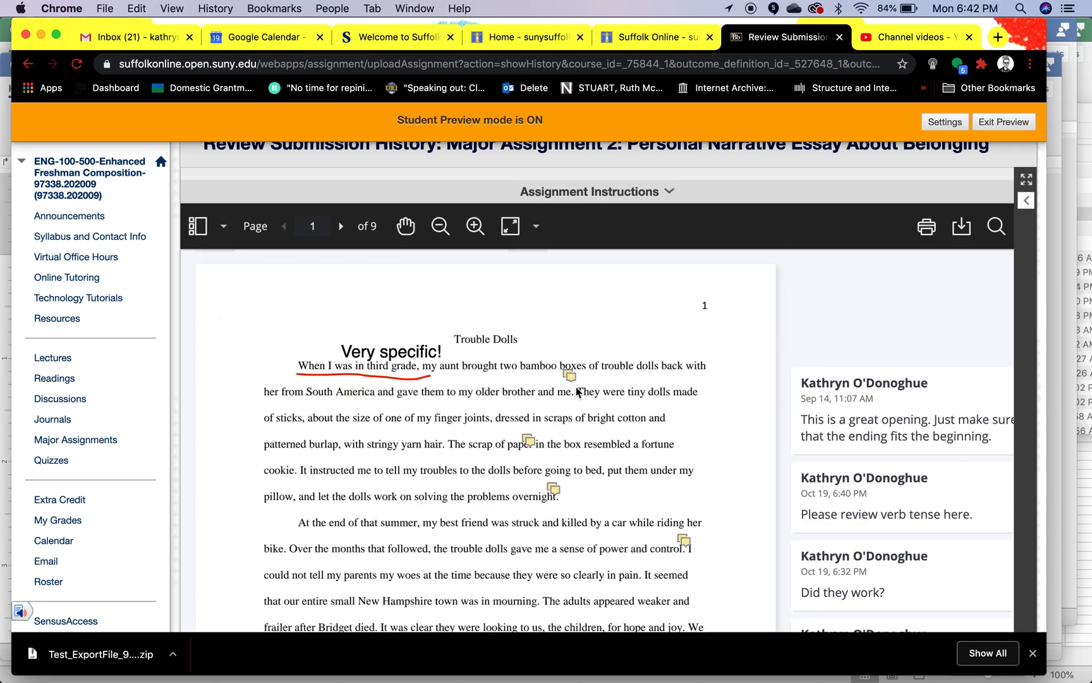
pyautogui.scroll(-5, 491, 435)
pyautogui.scroll(5, 499, 443)
# Exit Student Preview mode and return to the course's Announcements page in instructor view
pyautogui.click(1005, 122)
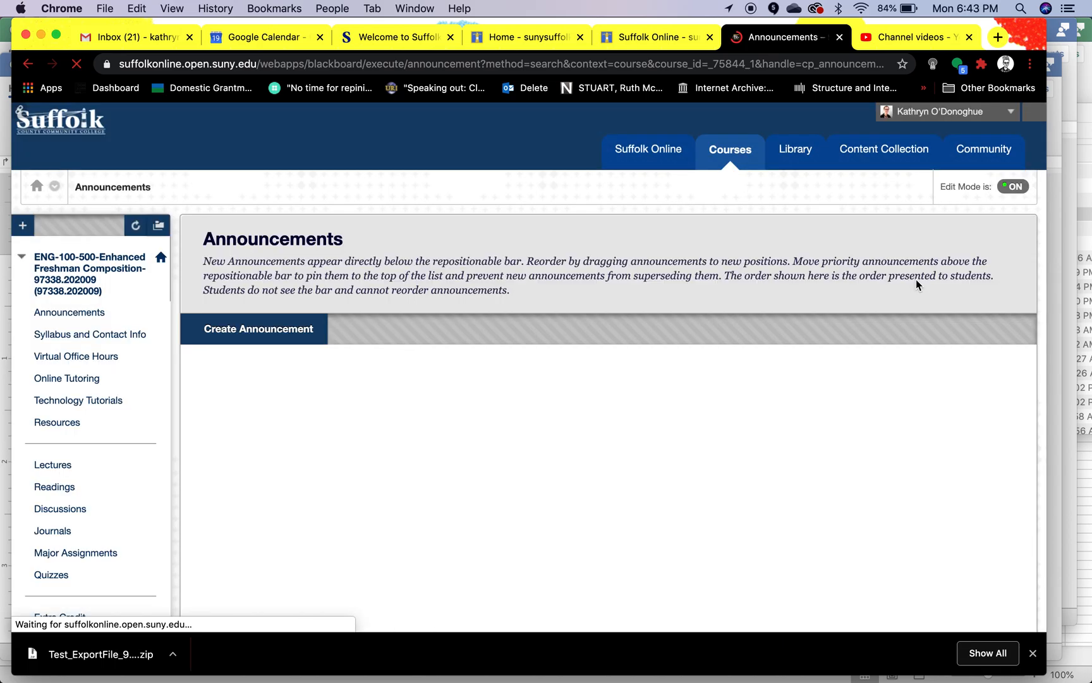
pyautogui.scroll(-2, 916, 279)
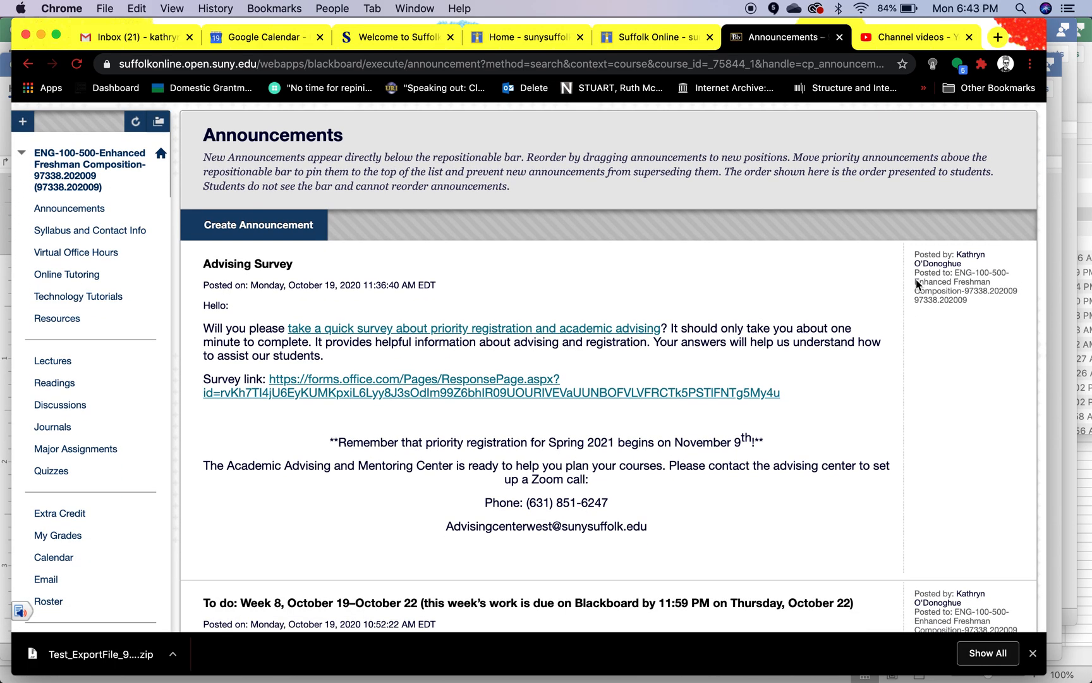